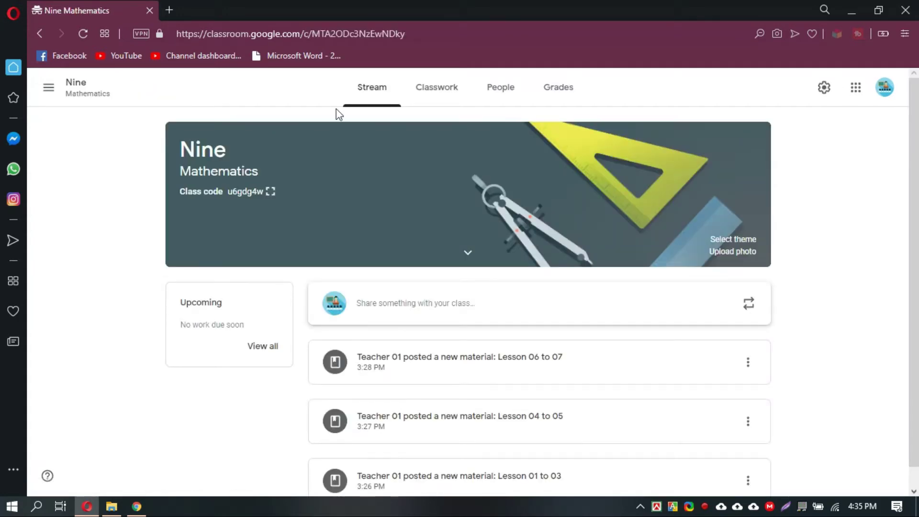
Step: Open the Classwork page of the Nine Mathematics class
click(437, 96)
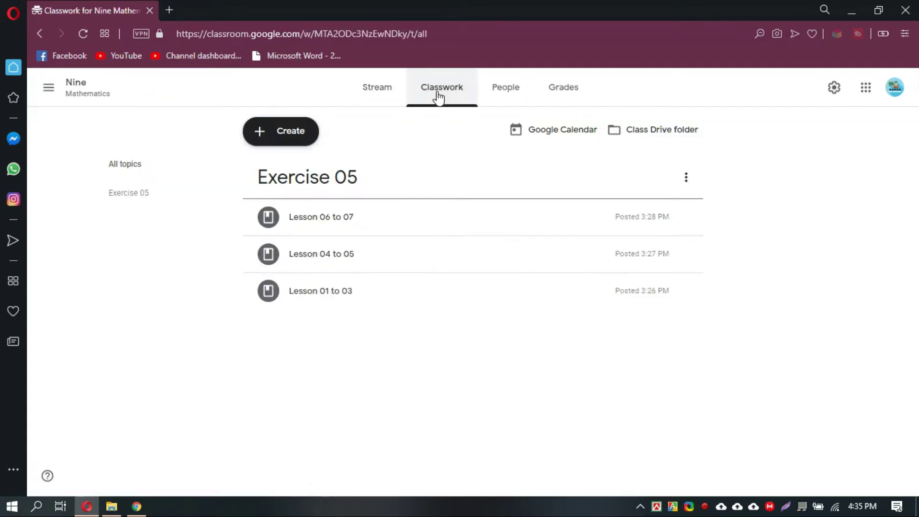
click(281, 131)
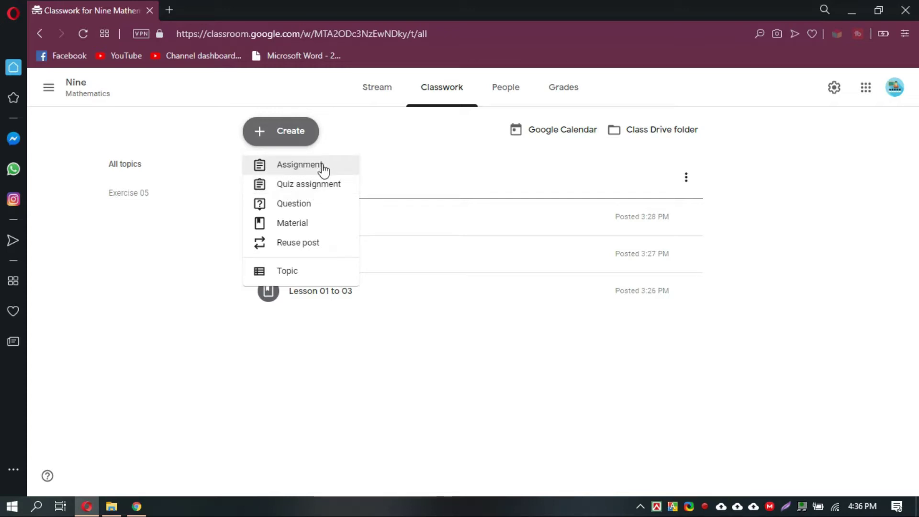
click(281, 188)
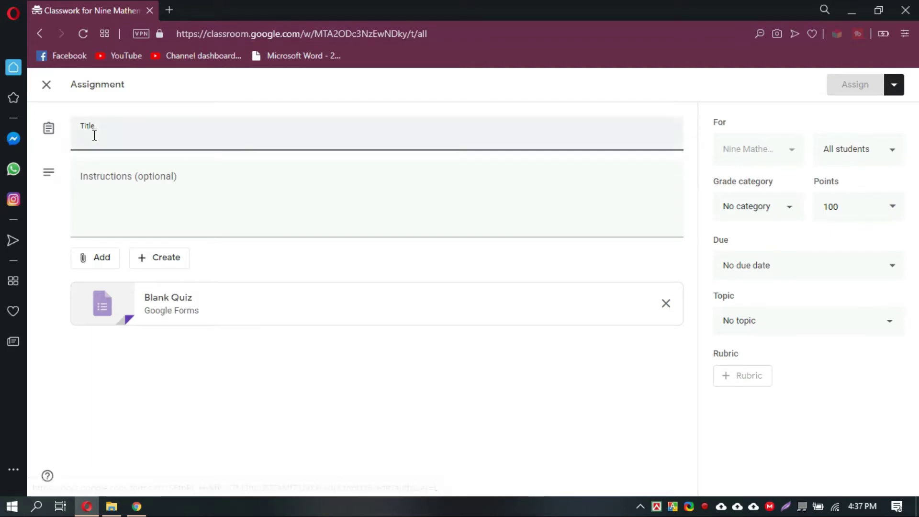
click(46, 86)
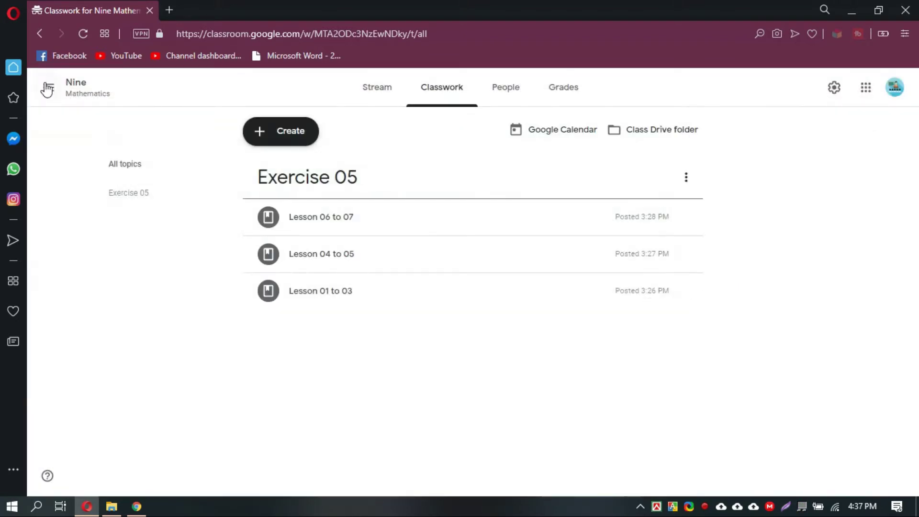
Step: Start a new regular assignment for the Nine Mathematics class
click(278, 133)
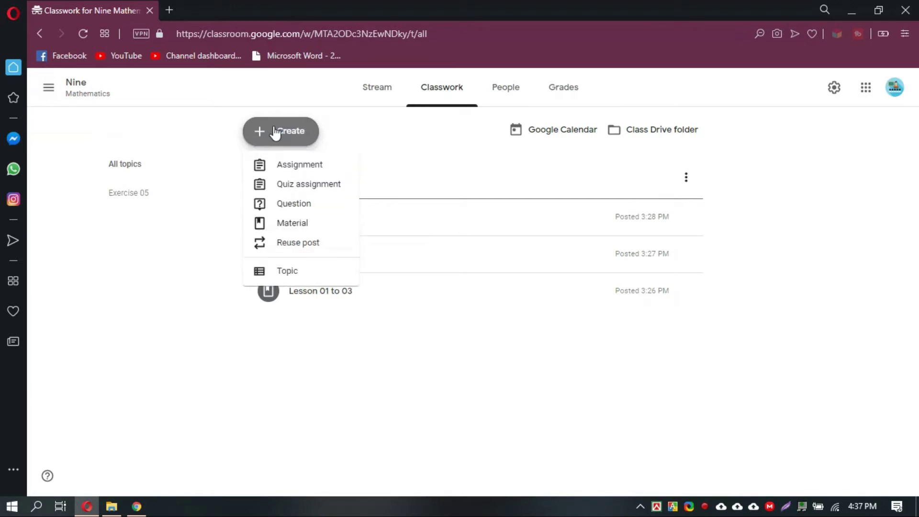
click(298, 167)
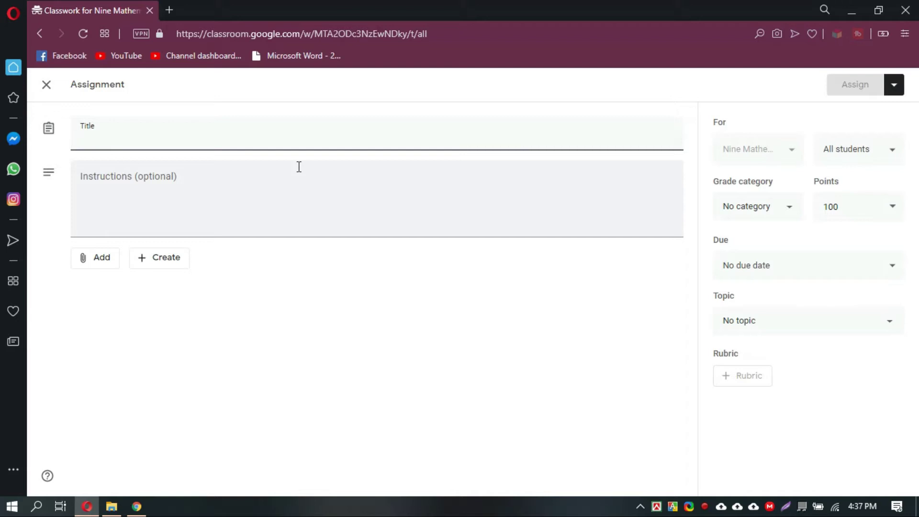
Step: Examine the assignment's attachment sources, the file types that can be created for it, and the students it can be assigned to
click(290, 201)
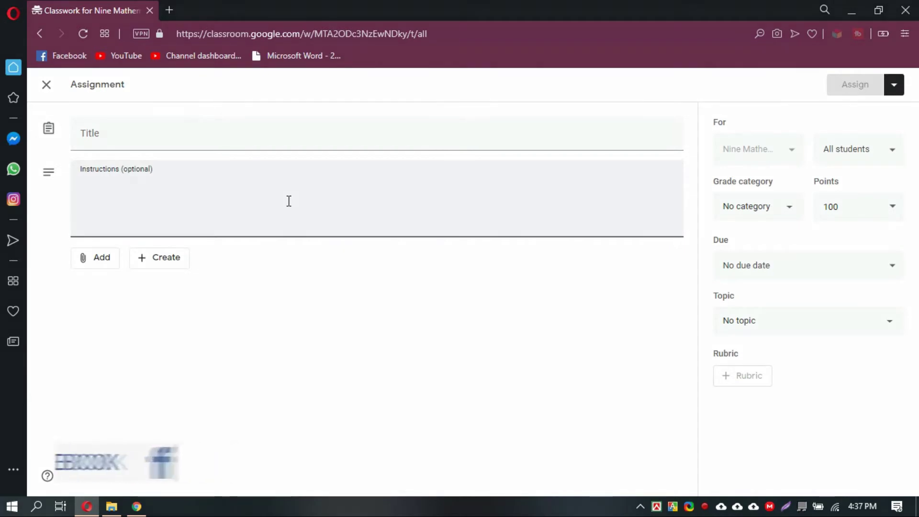
click(103, 262)
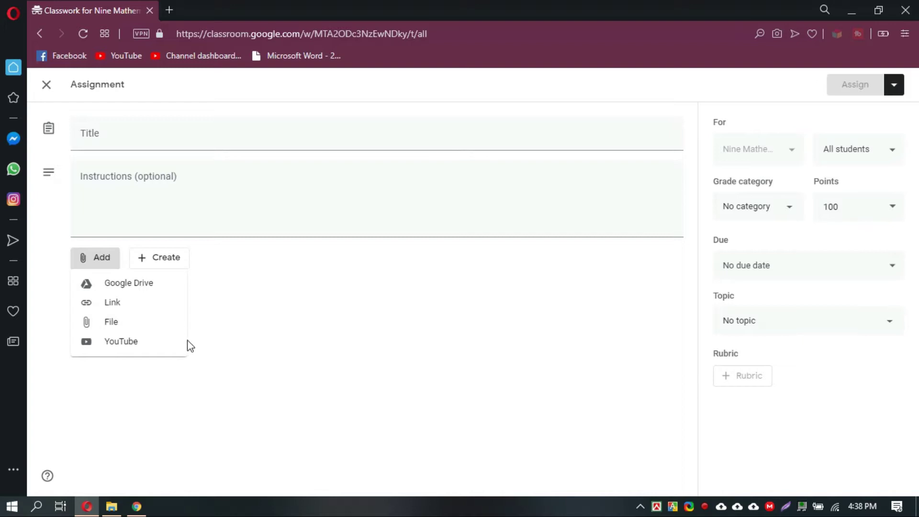
click(259, 279)
click(174, 267)
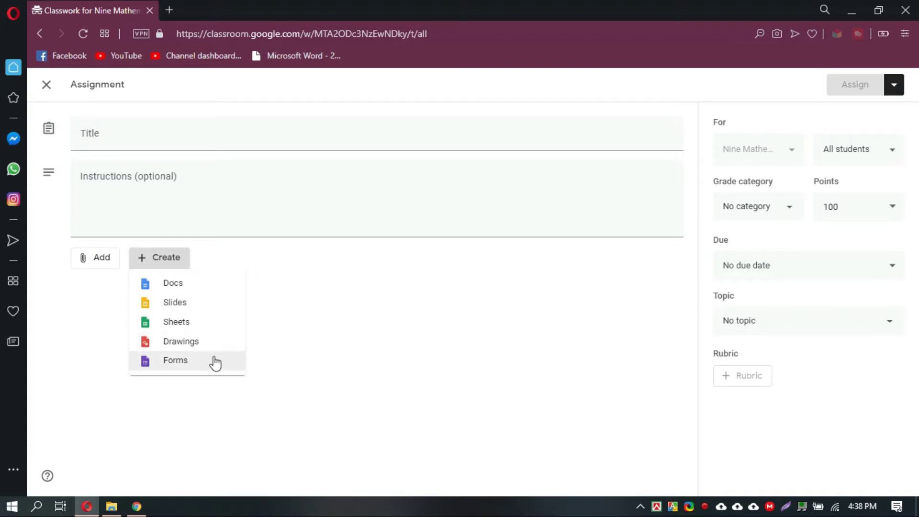
click(468, 299)
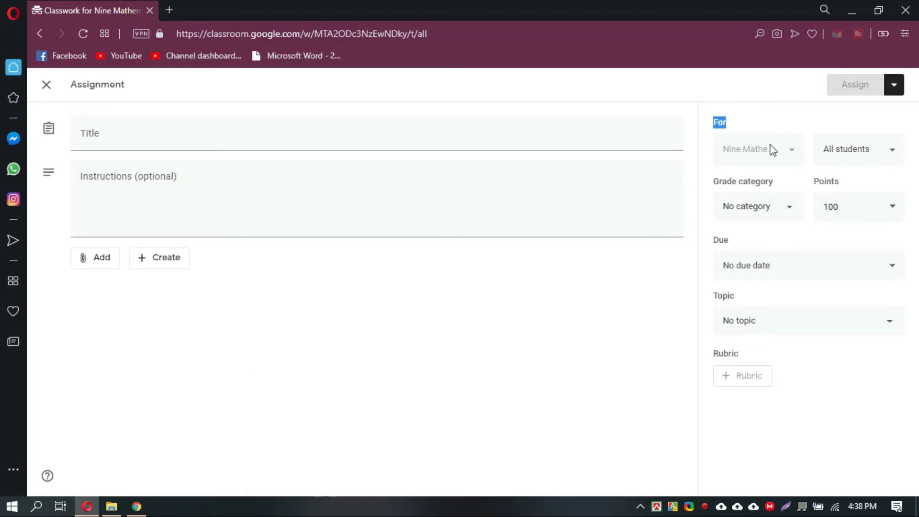
click(859, 148)
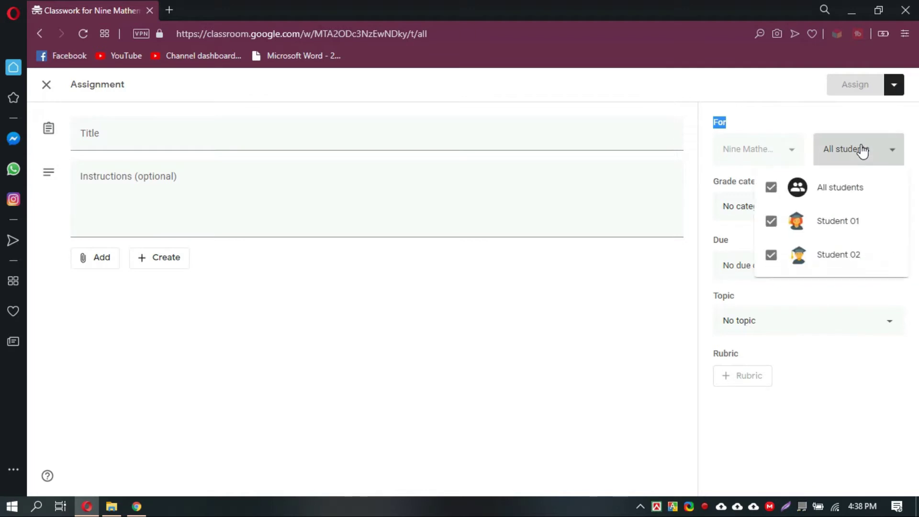
click(810, 123)
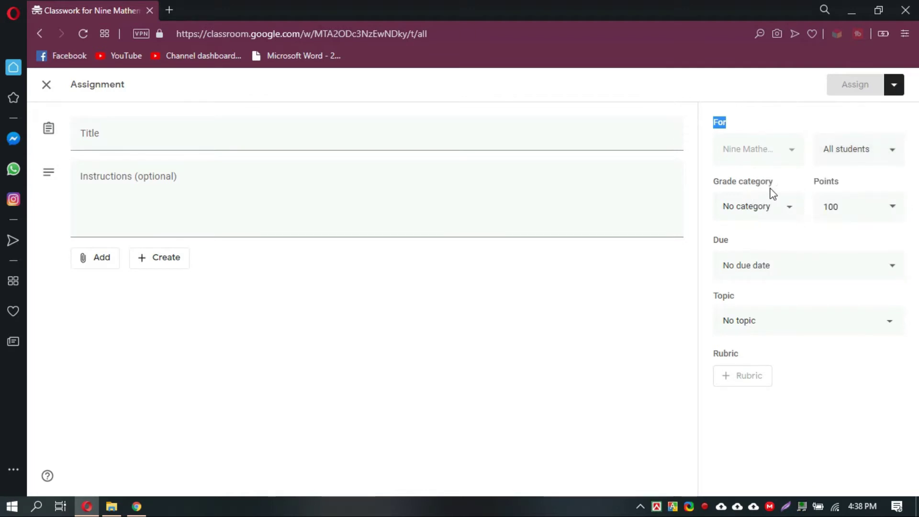
Step: Set the grade category to Assignment and the points to 20
click(787, 214)
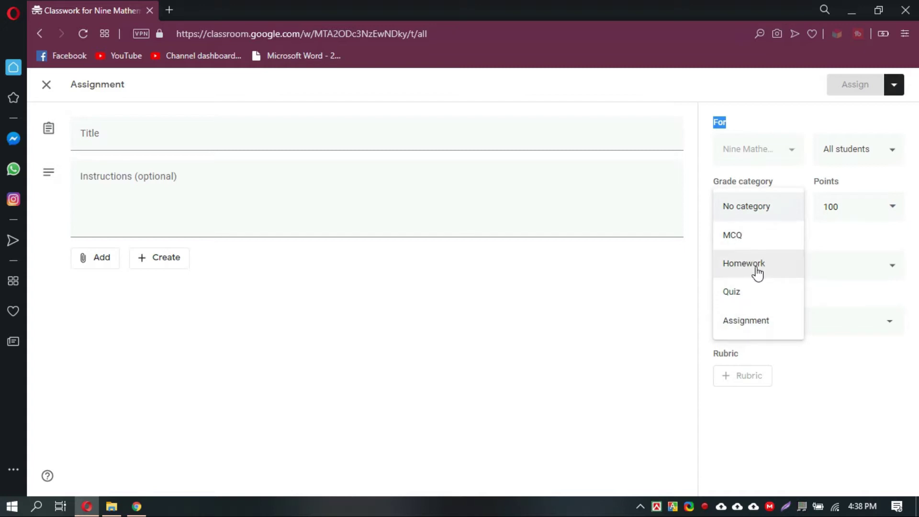
click(759, 328)
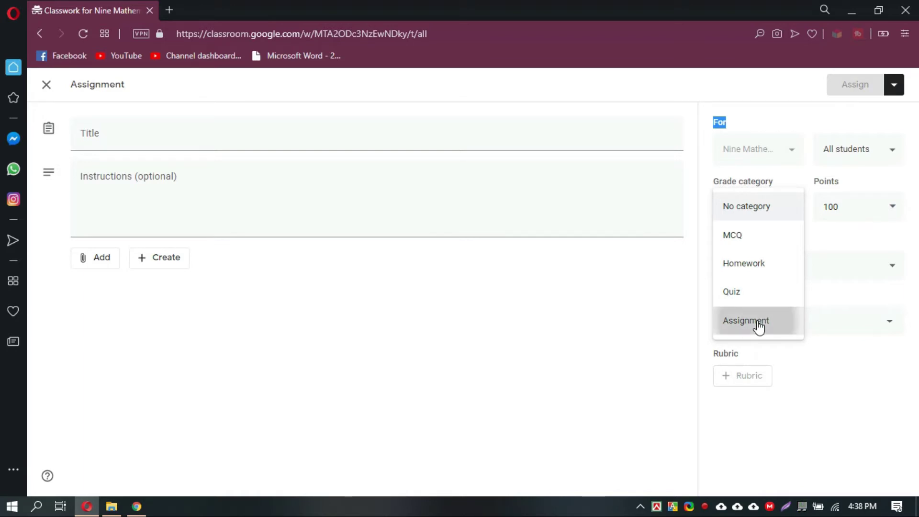
click(854, 212)
drag(854, 211, 822, 211)
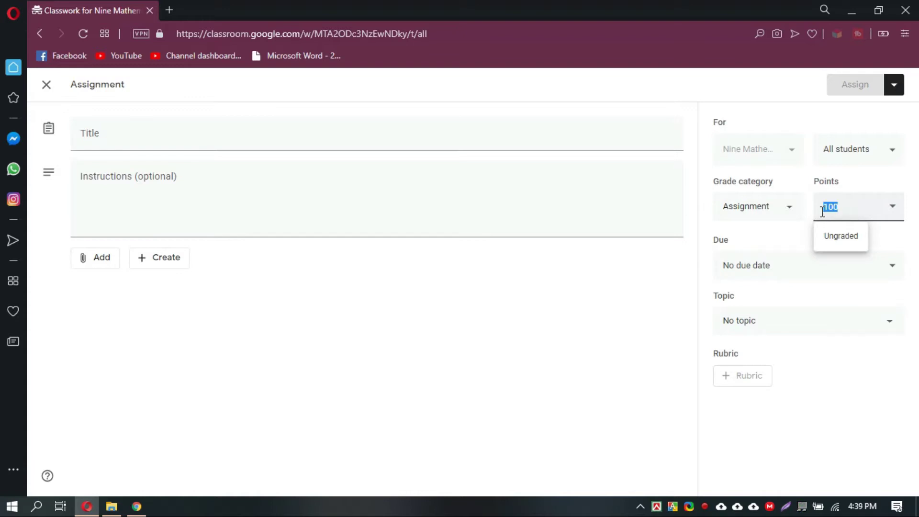
text(20)
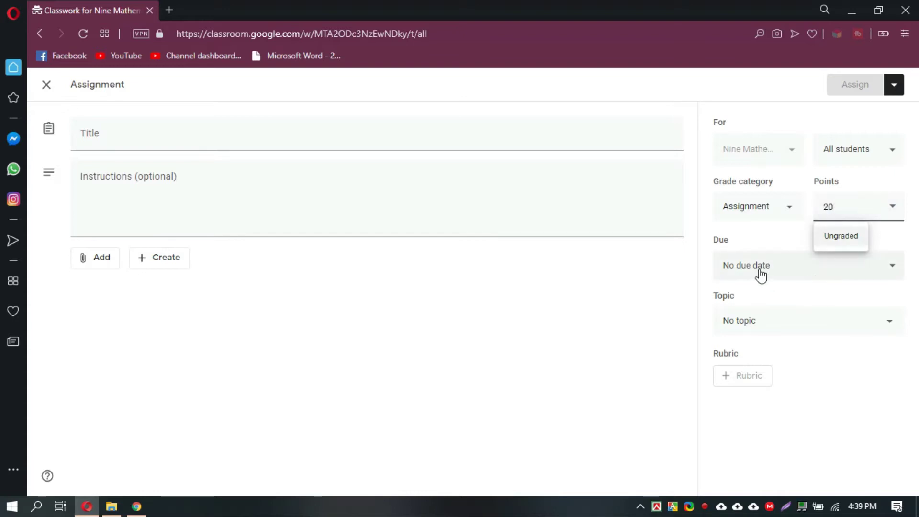
click(759, 239)
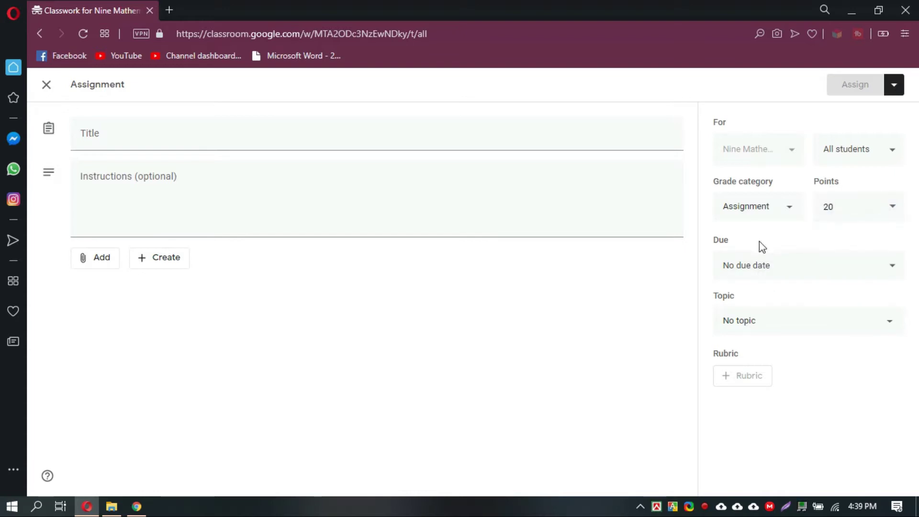
Step: Set the assignment's due date to Jun 15, 2020 with a due time of 11:59 PM
click(785, 270)
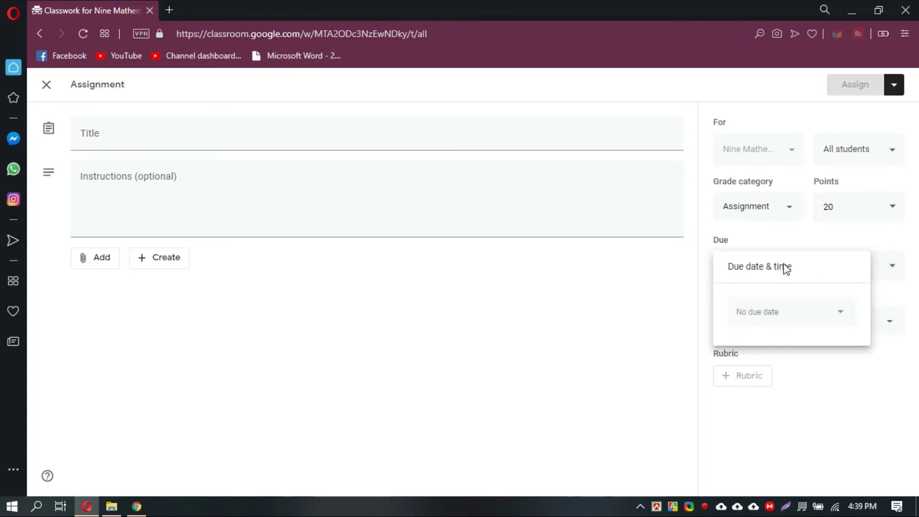
click(813, 324)
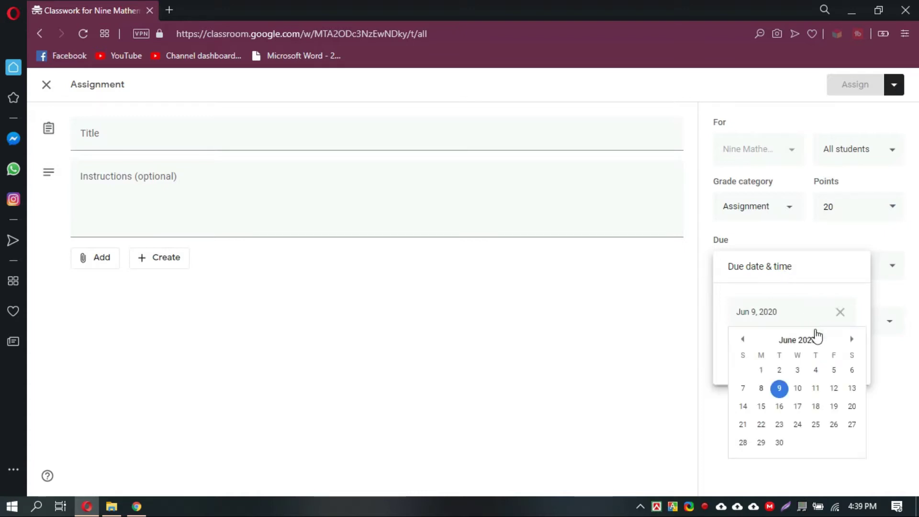
click(765, 409)
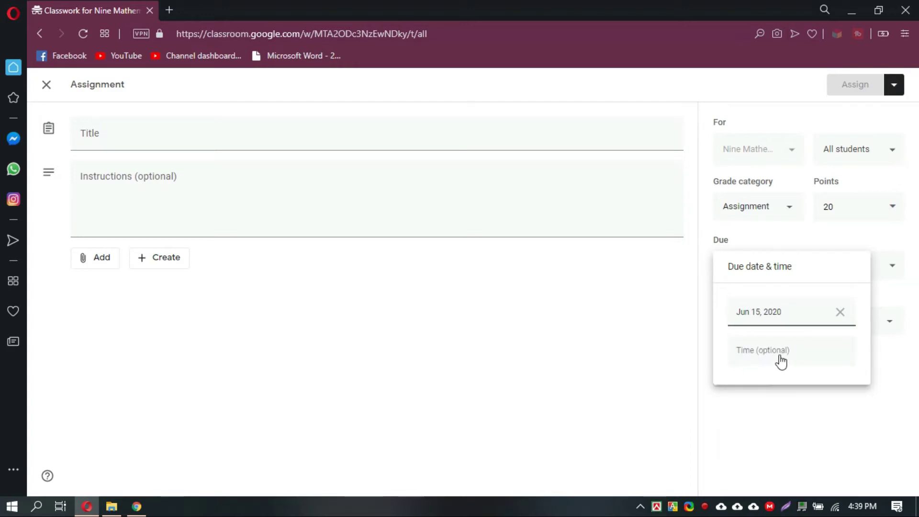
click(760, 357)
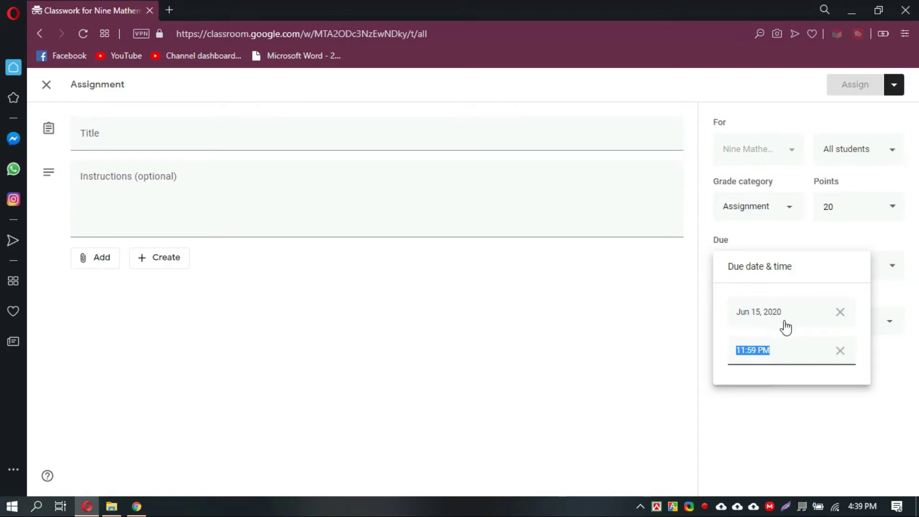
click(790, 354)
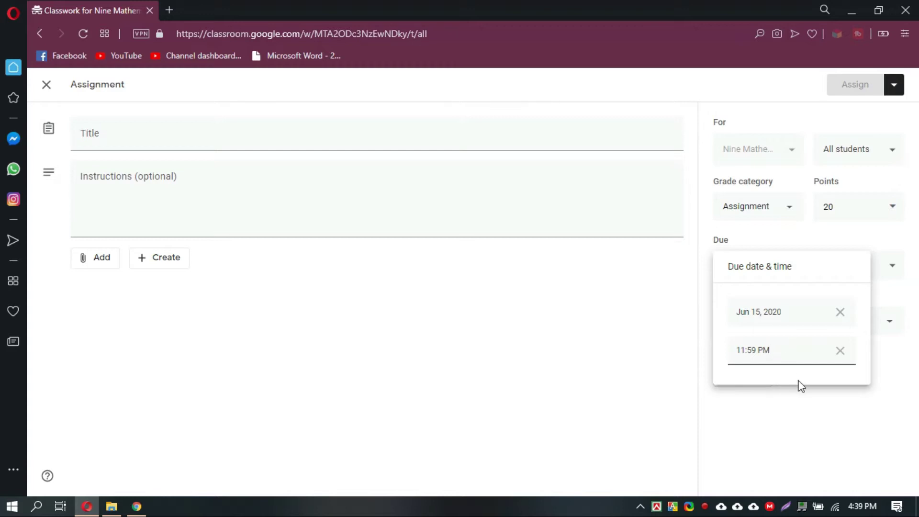
click(822, 399)
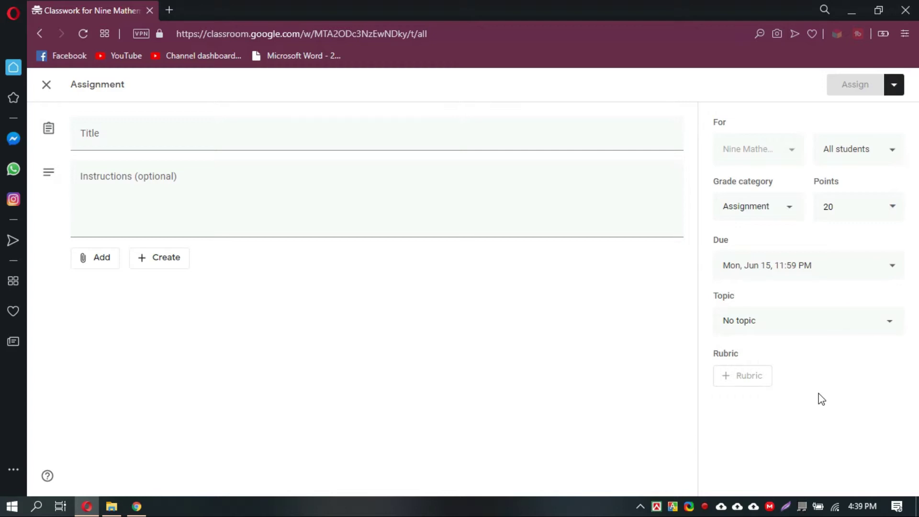
Step: File the assignment under the existing topic Exercise 05
click(814, 455)
click(808, 320)
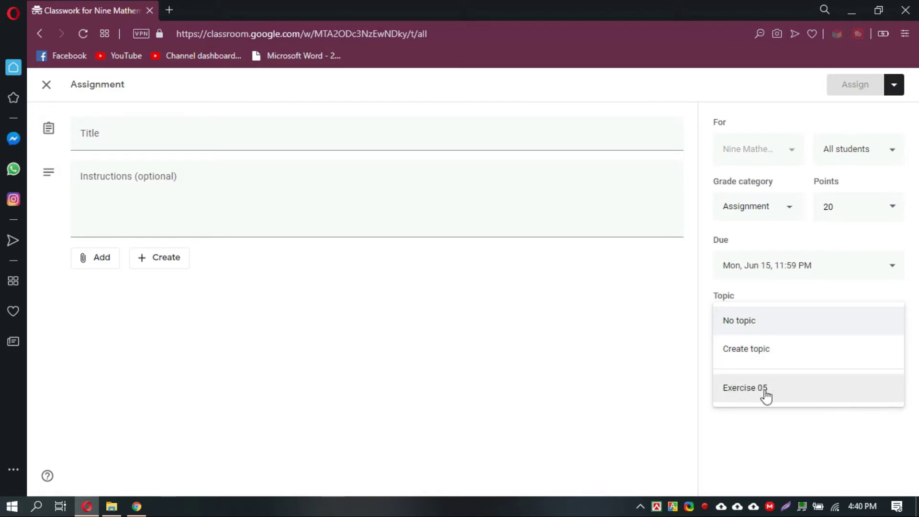
click(790, 393)
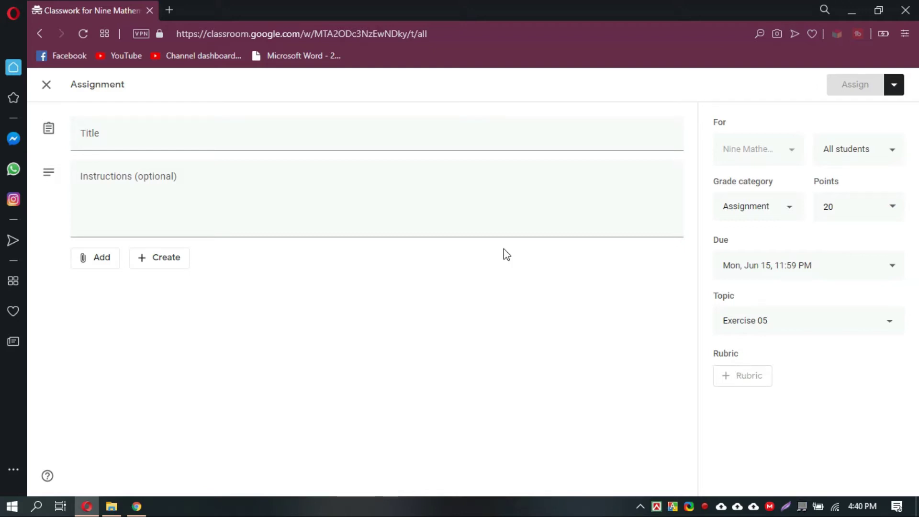
click(231, 133)
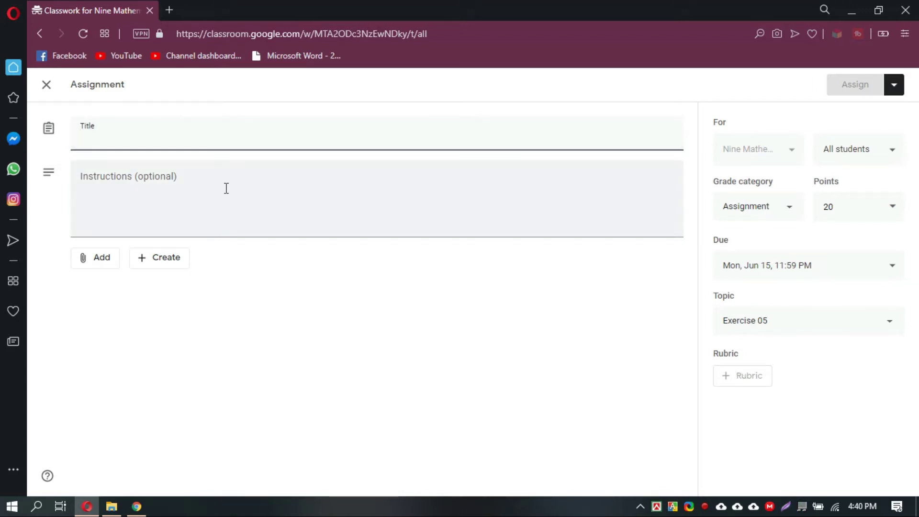
click(227, 188)
click(211, 140)
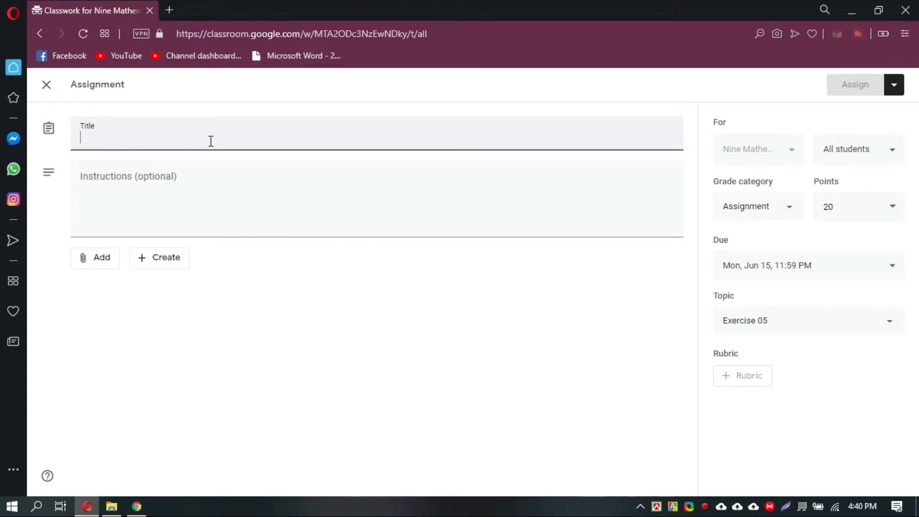
click(103, 257)
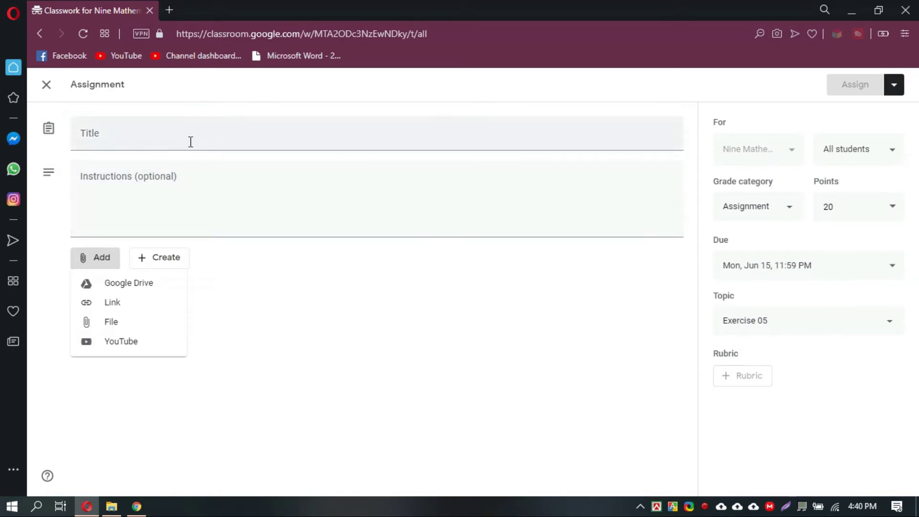
click(190, 141)
click(100, 259)
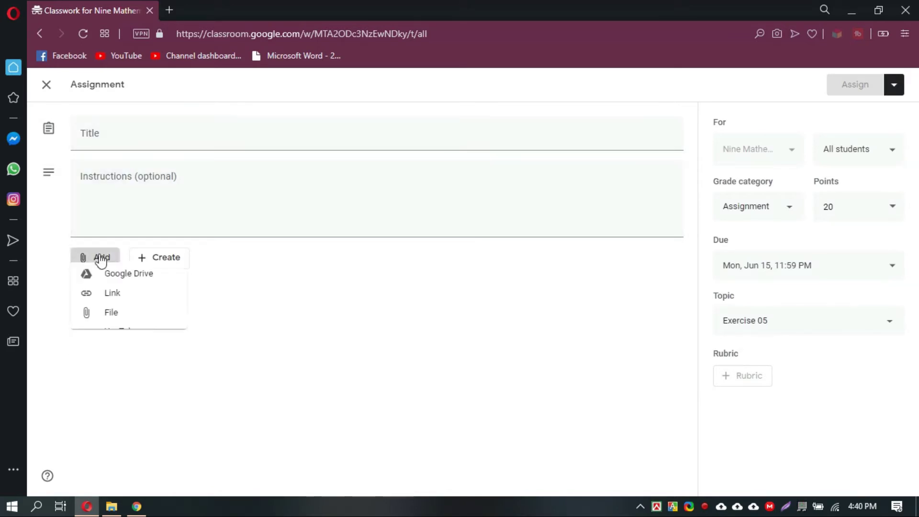
click(137, 139)
Step: Title the assignment "From Drive" and enter the instructions "see file and answer the questions"
click(137, 139)
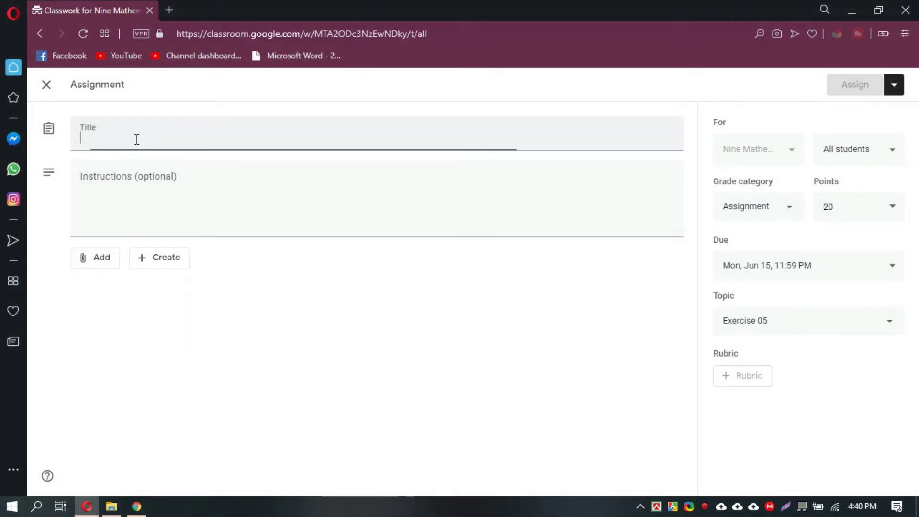
text(From)
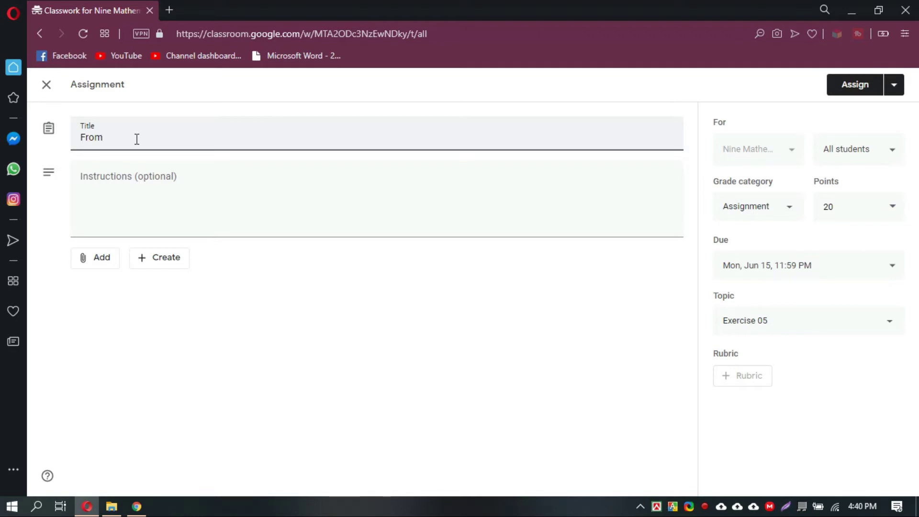
text( Drive)
click(142, 181)
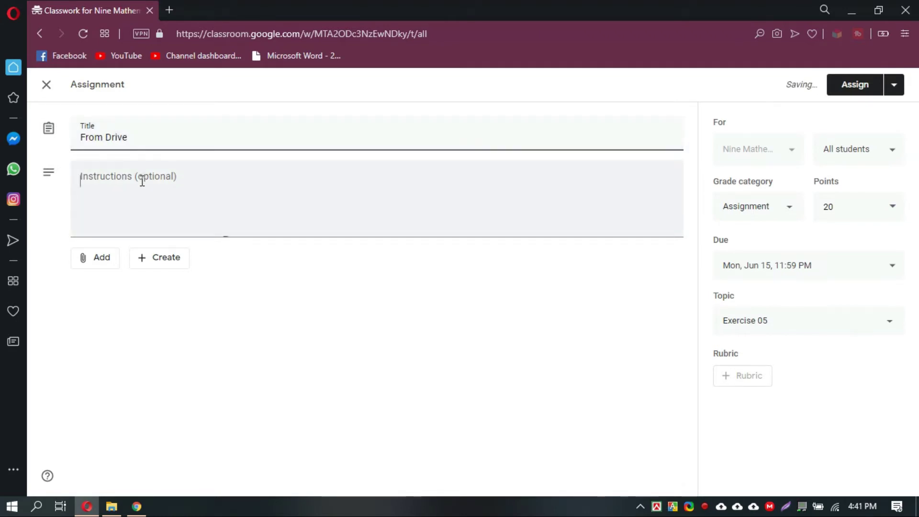
text(Se)
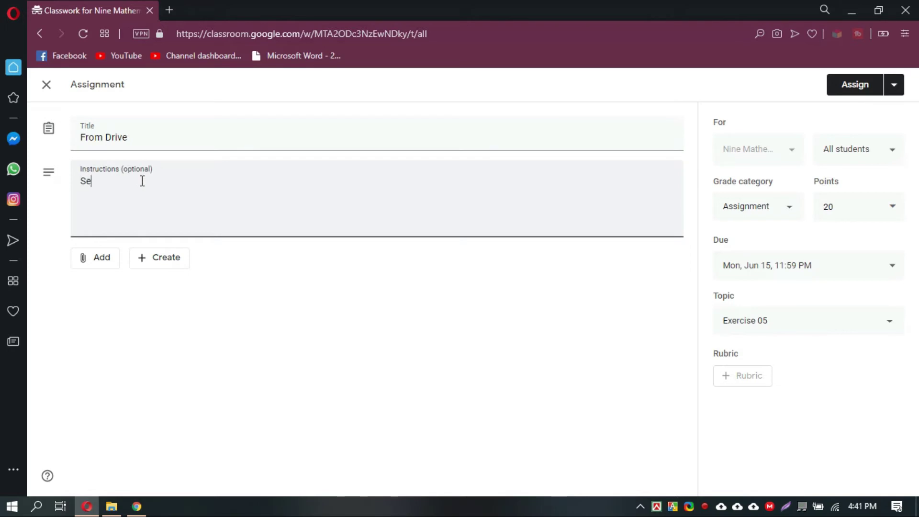
key(BackSpace)
key(BackSpace)
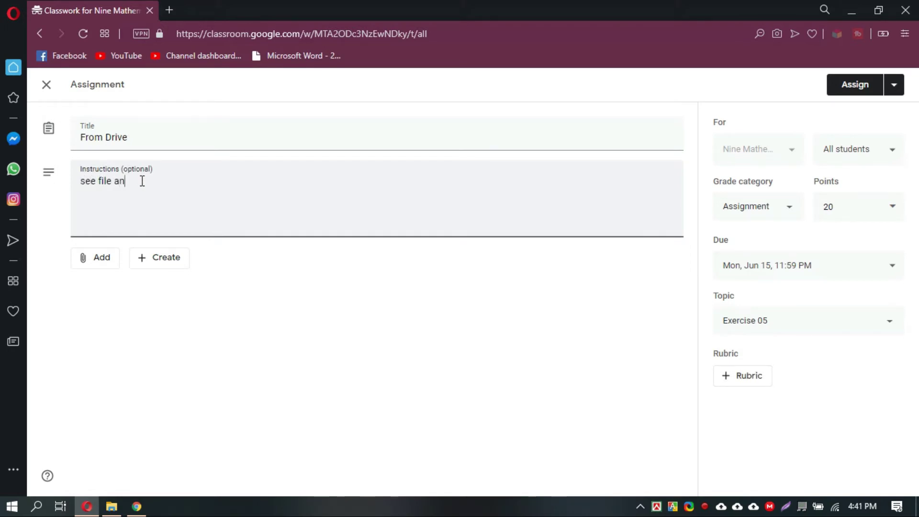
text(swer the  questions)
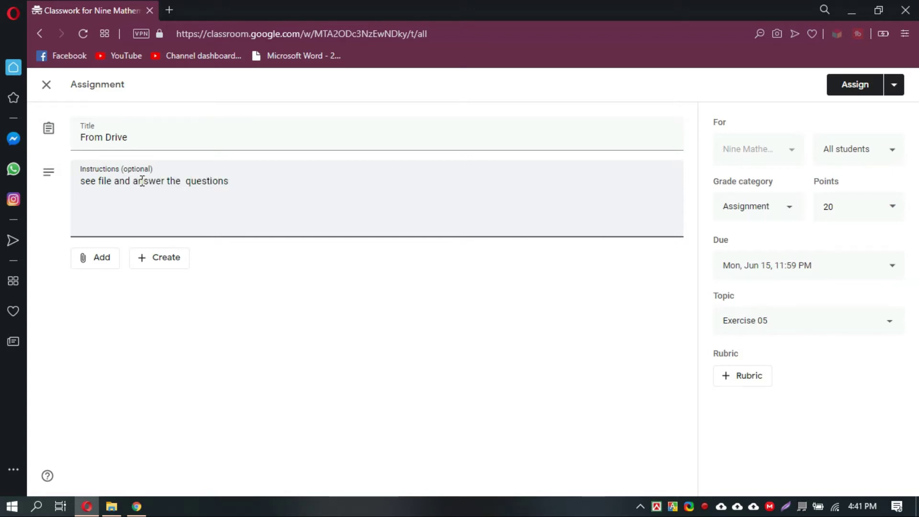
Step: End the instructions with a period and attach the "instuctions" Google Docs file from last month's Google Drive files
text(.)
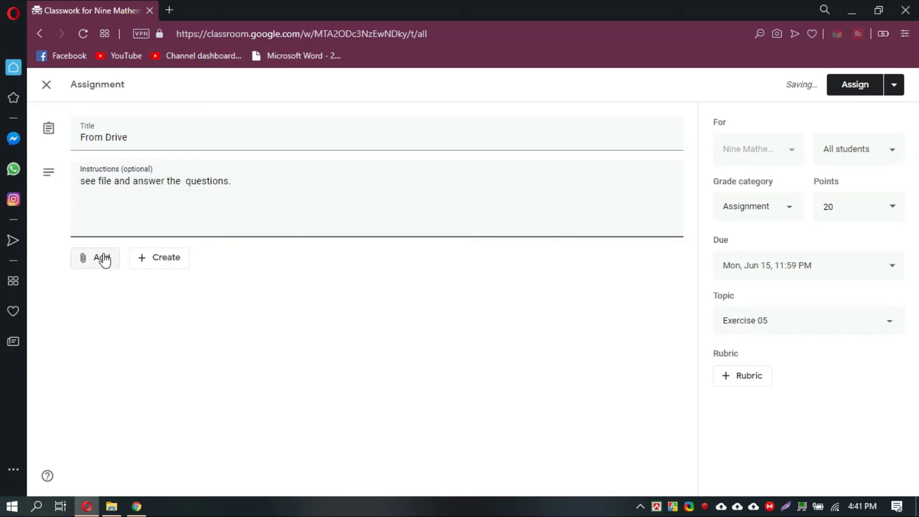
click(103, 259)
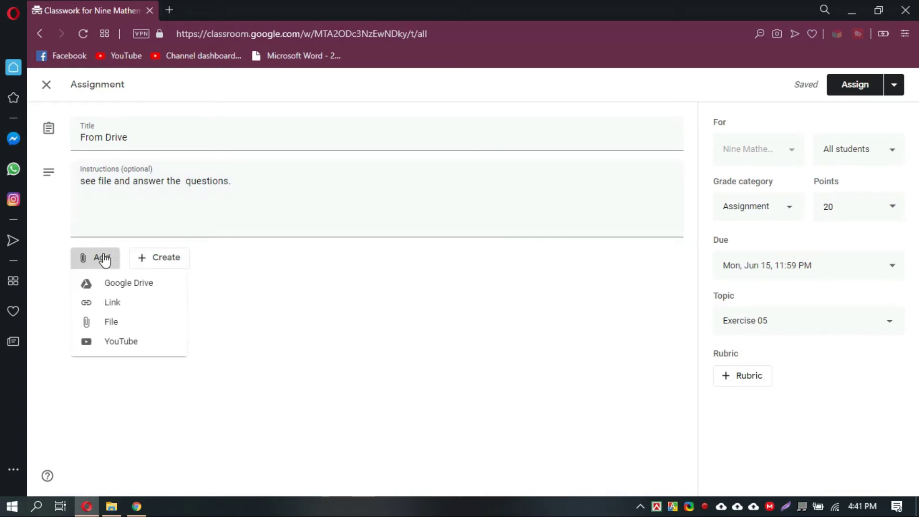
click(121, 284)
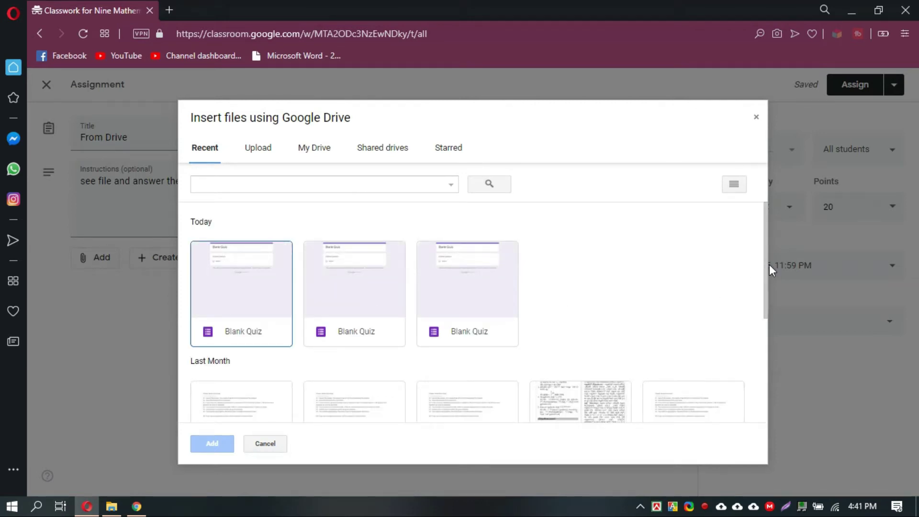
drag(766, 264, 774, 320)
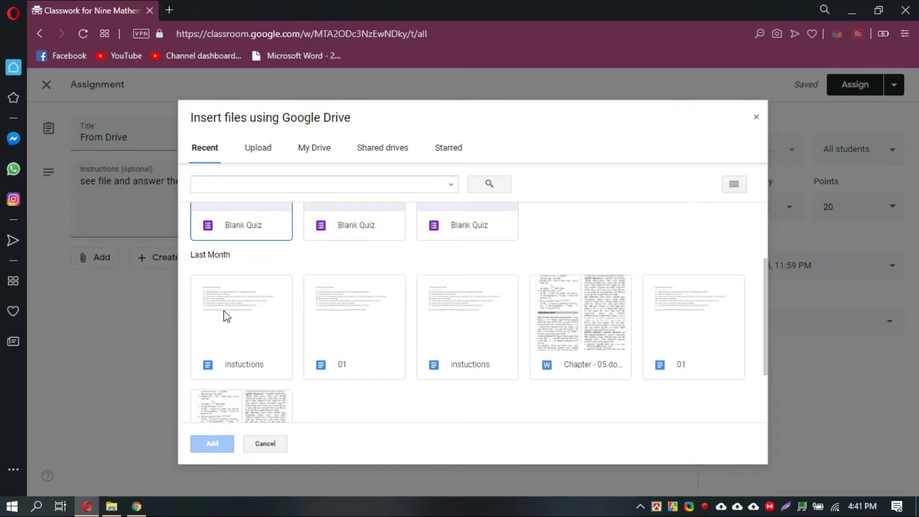
click(261, 301)
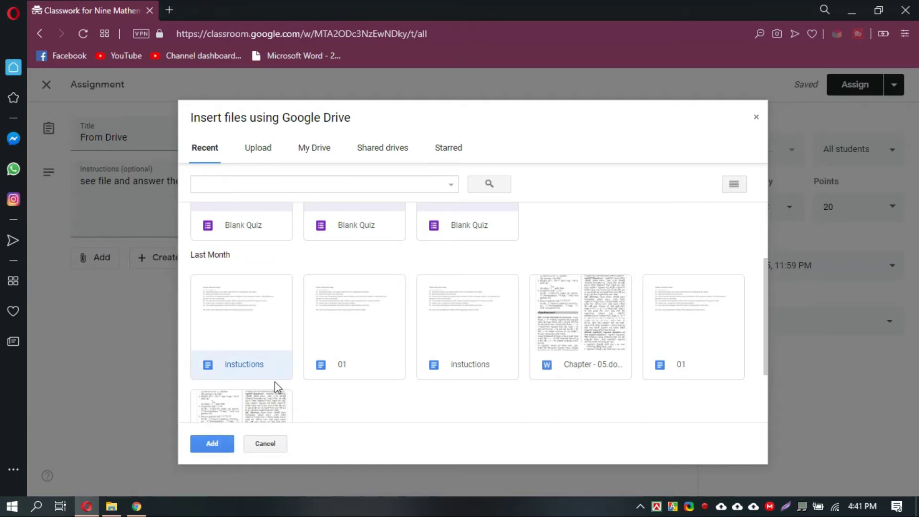
click(212, 443)
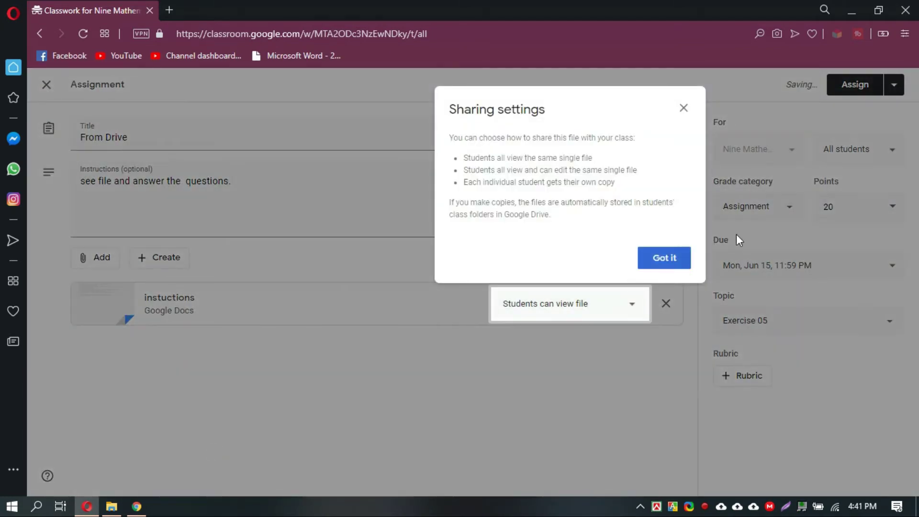
click(678, 260)
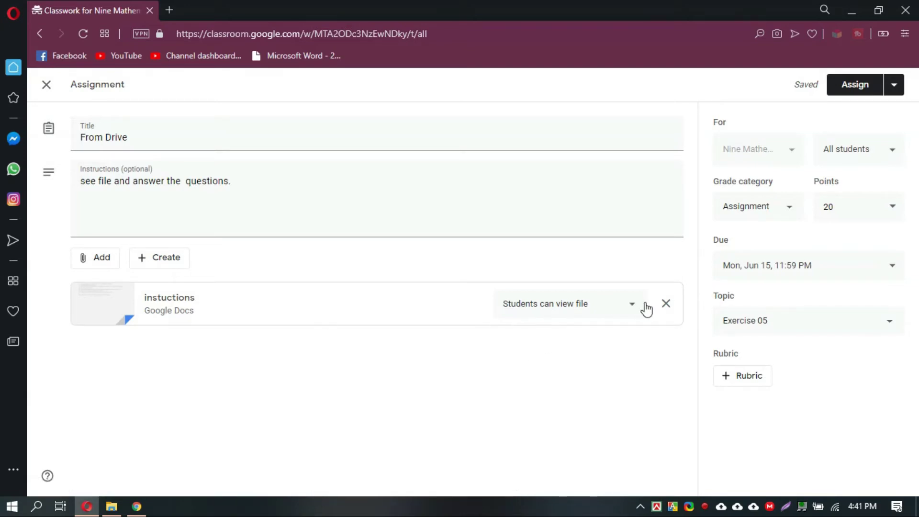
Step: Set the attached file's sharing to "Make a copy for each student" and assign the assignment to the class
click(632, 307)
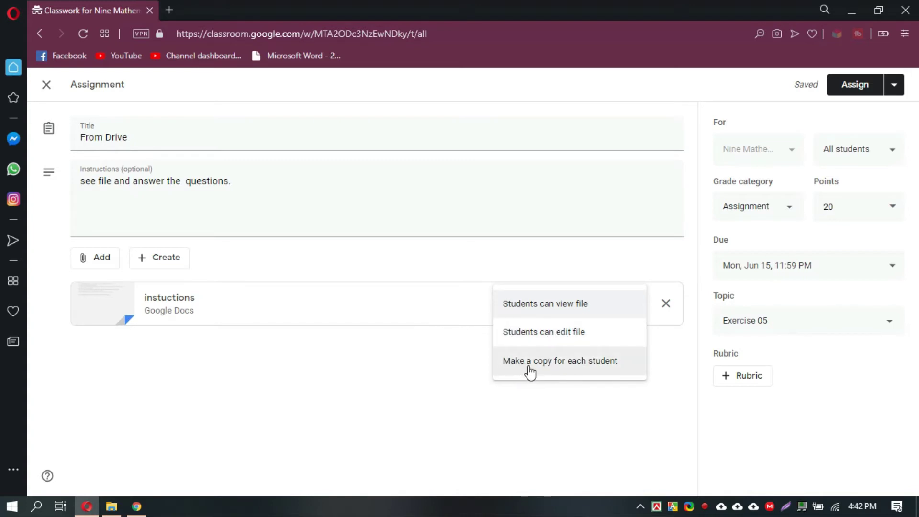
click(597, 376)
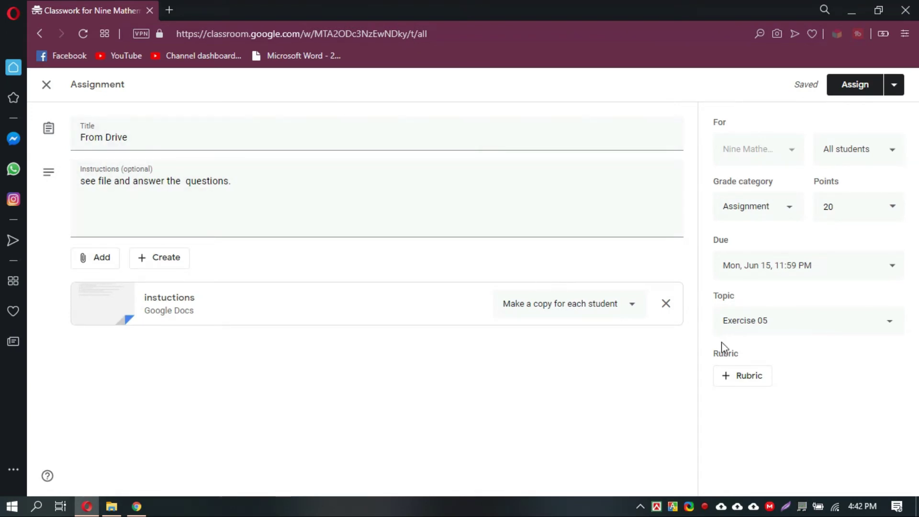
click(745, 382)
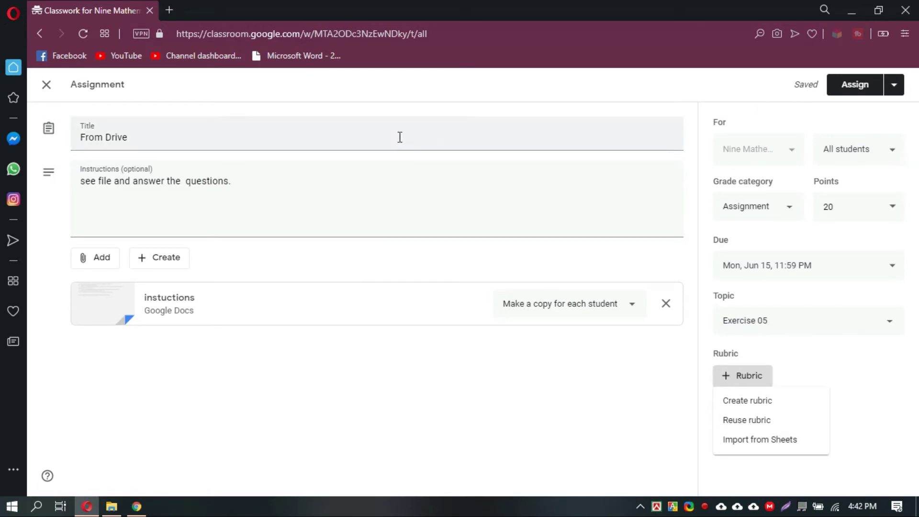
click(859, 85)
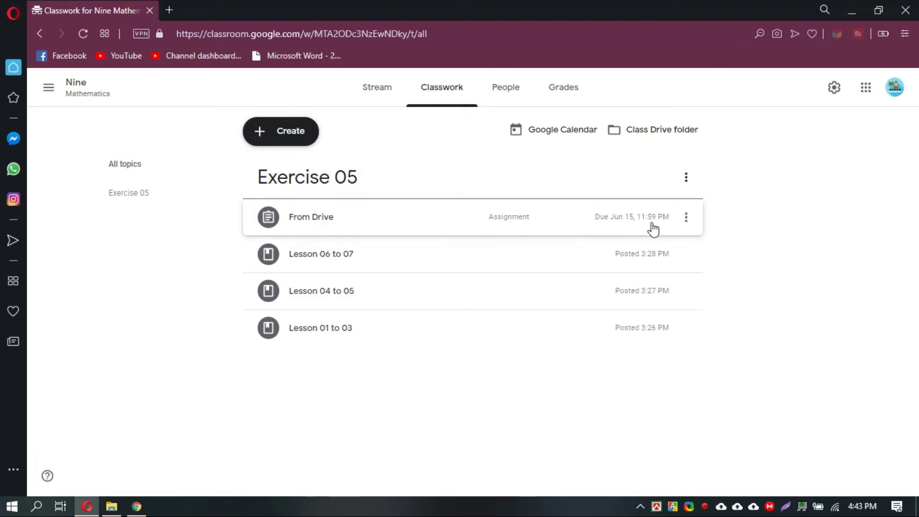
Step: Move the From Drive assignment down one place in Exercise 05 and return it to the top of the list
click(687, 220)
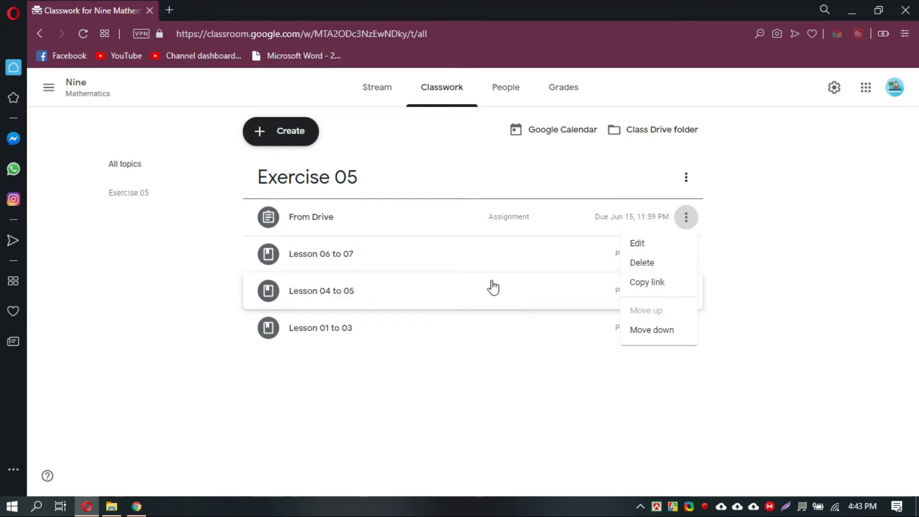
click(671, 337)
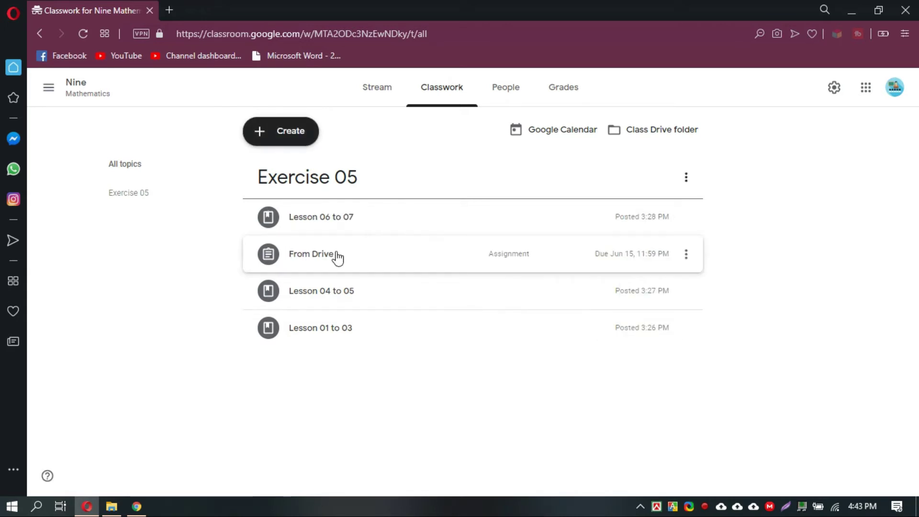
click(425, 260)
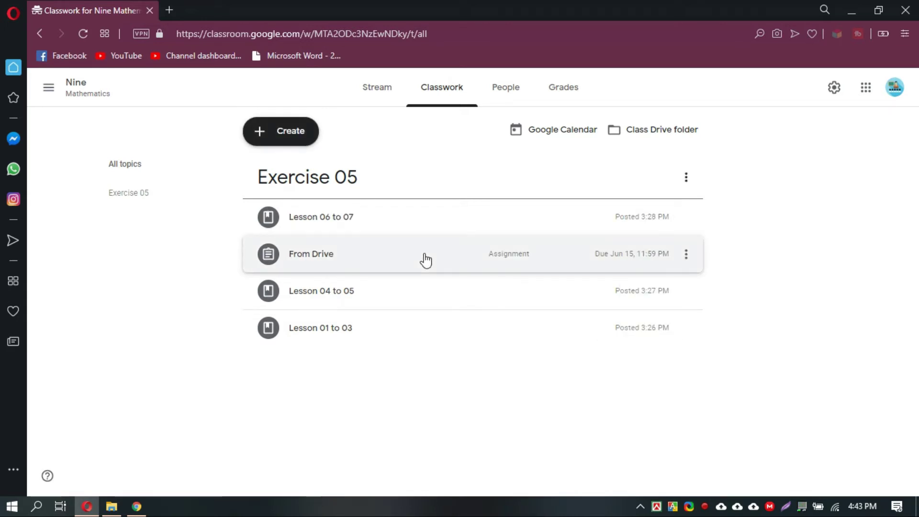
drag(425, 260, 444, 95)
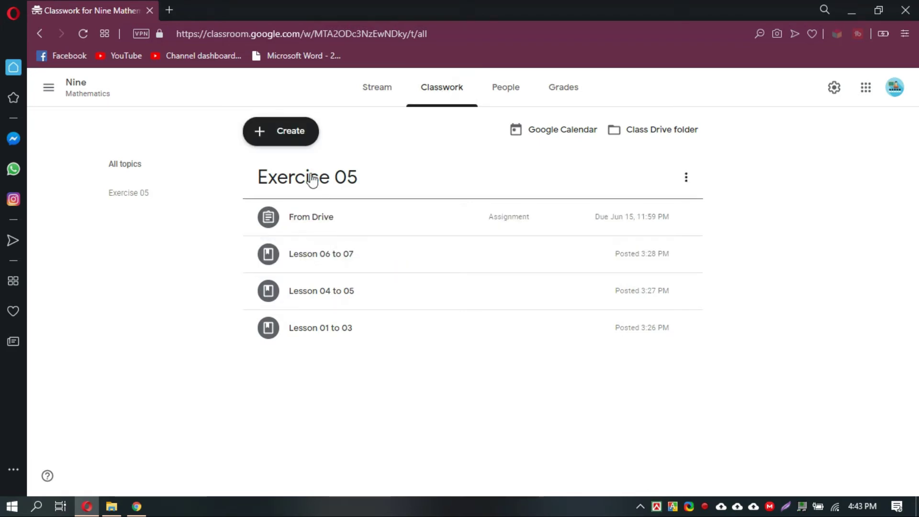
Step: Create a new assignment titled "From Link" with the instructions "Follow the link read it and answer following answer."
click(290, 132)
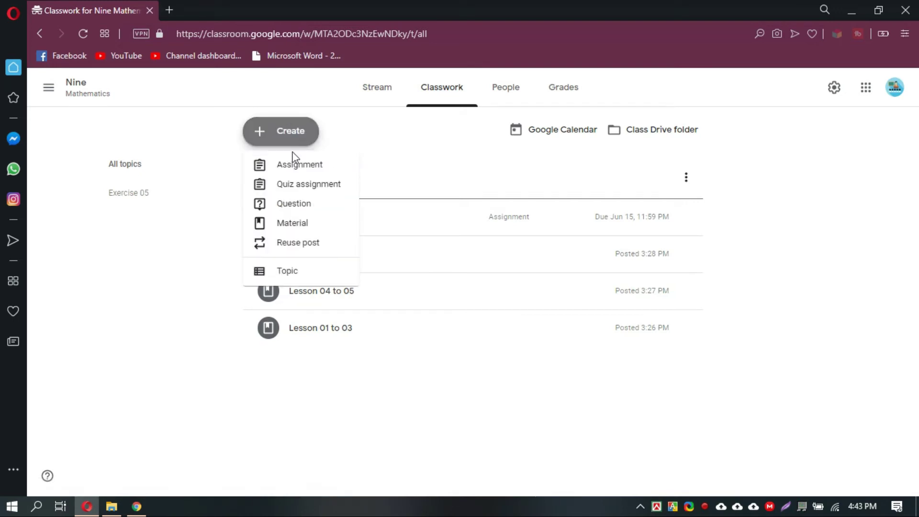
click(296, 166)
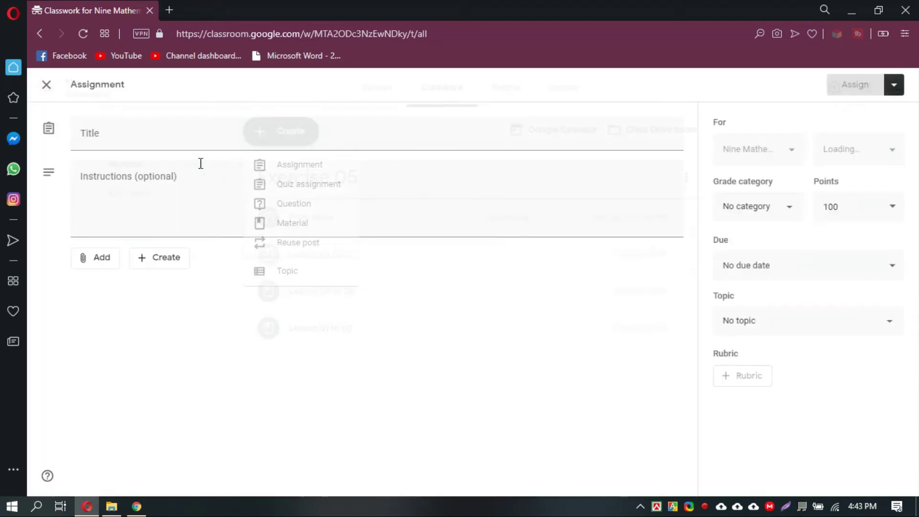
click(106, 261)
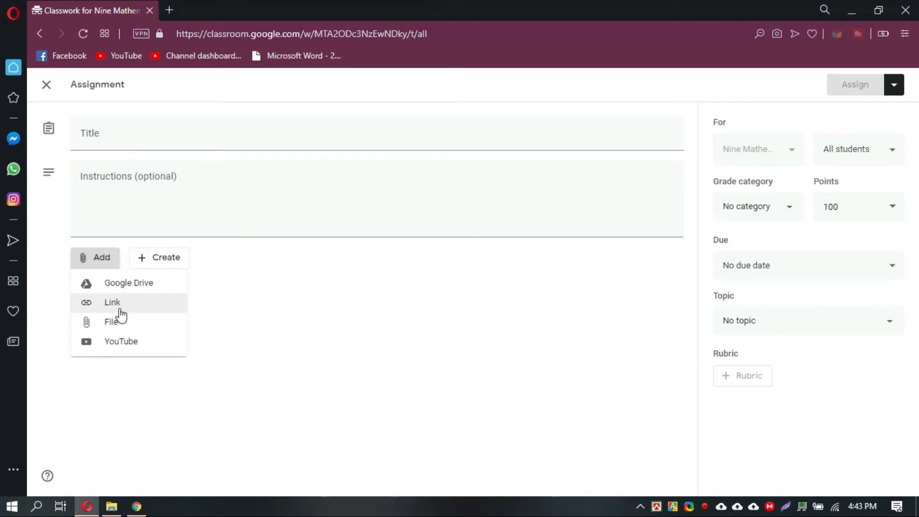
click(194, 140)
click(194, 140)
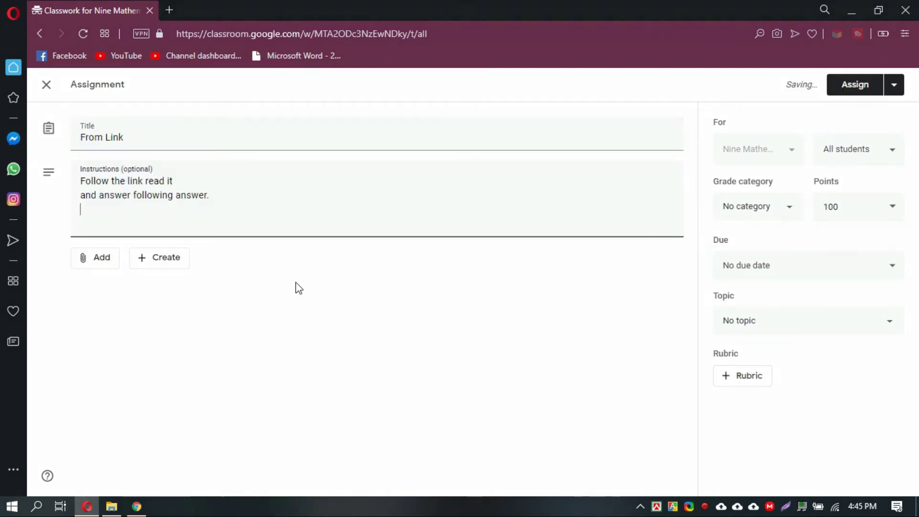
click(304, 301)
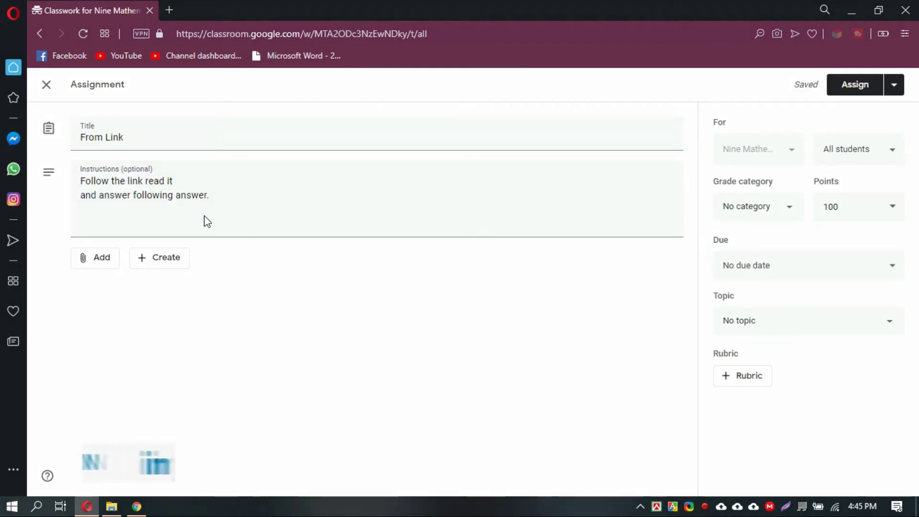
Step: Add the numbered lines 01., 02., 03. and 04. below the existing text in the instructions
click(175, 137)
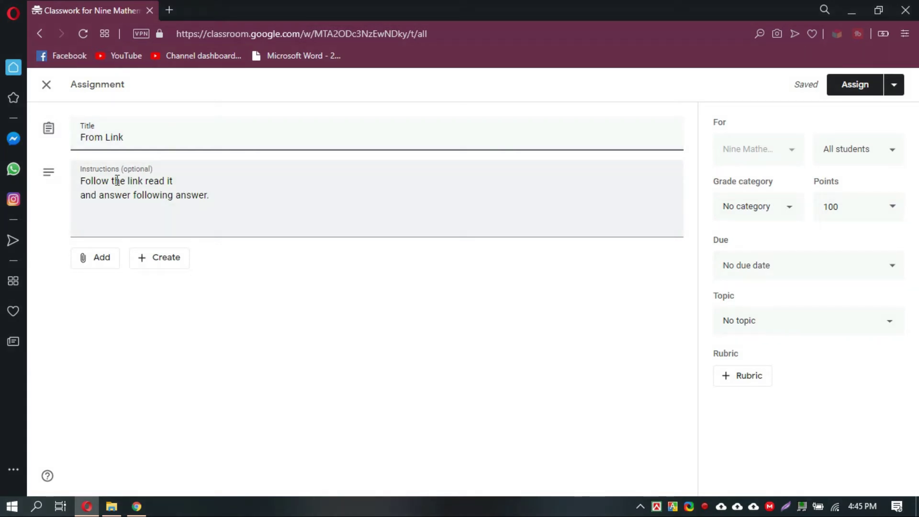
drag(117, 181, 143, 180)
click(180, 180)
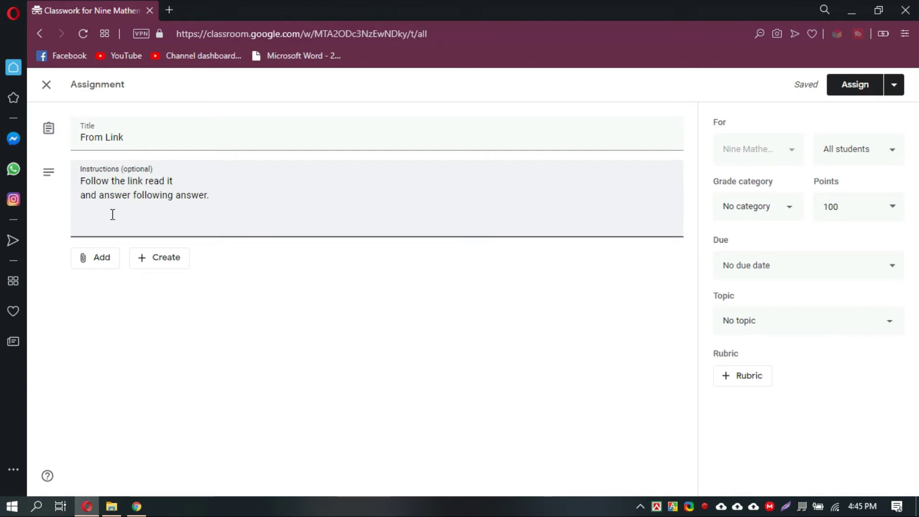
text(01. 02. 03. 04.)
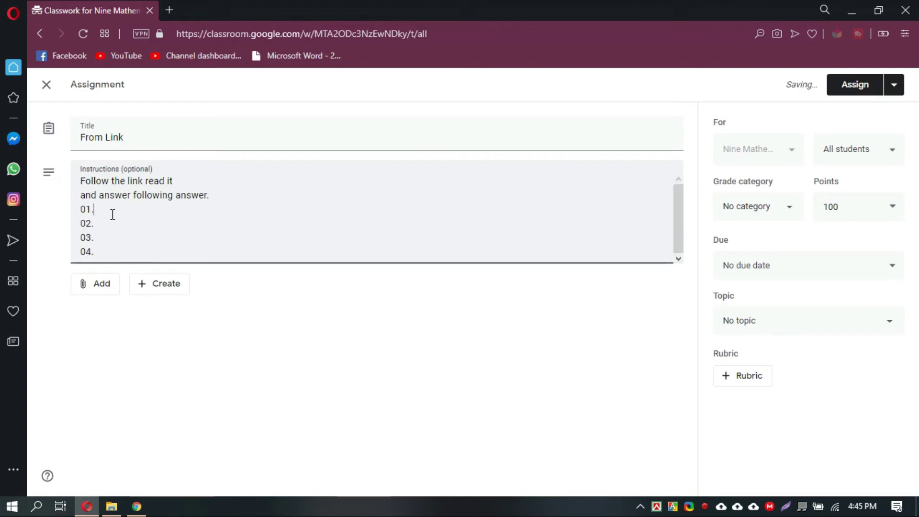
Step: Start adding a link attachment, then search the web for "what is factor" in a new tab and open Wikipedia's Divisor article
click(105, 285)
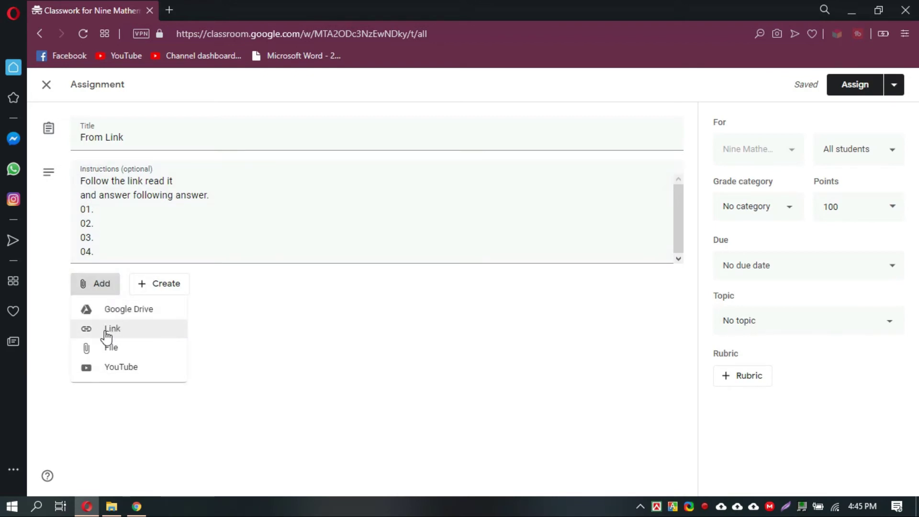
click(106, 330)
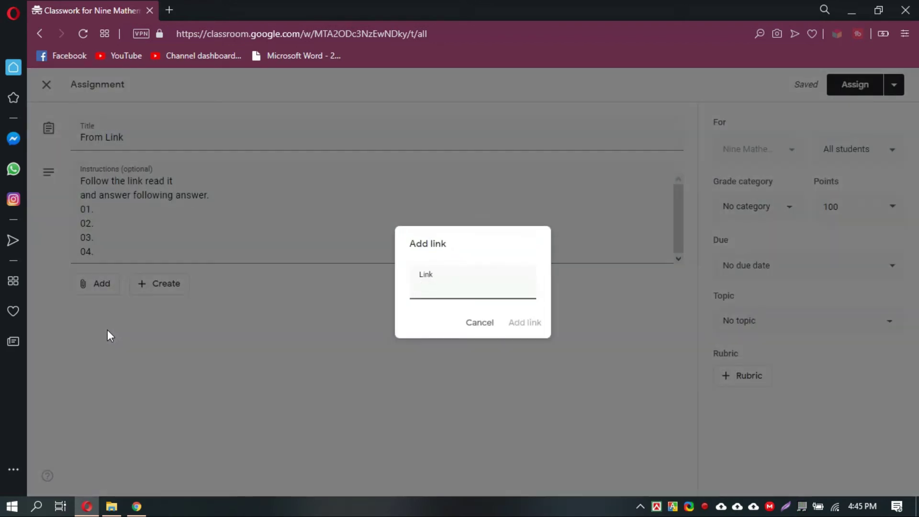
click(167, 14)
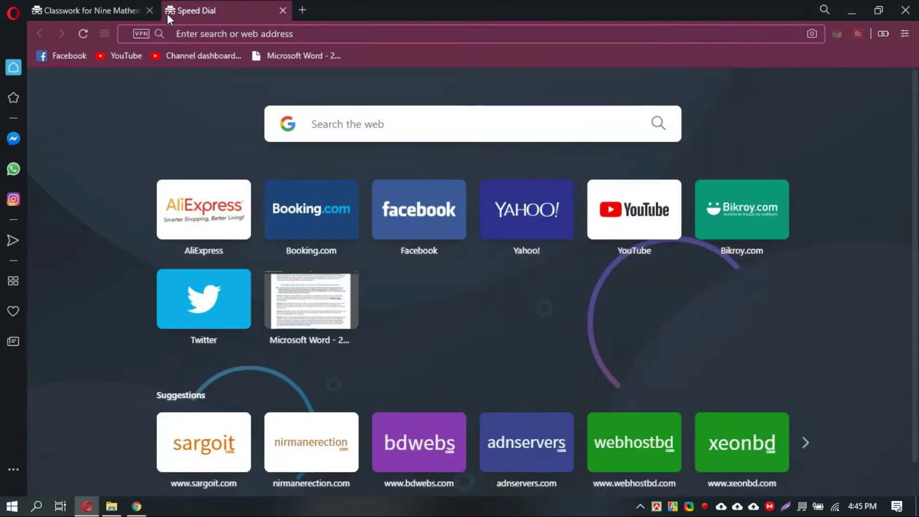
text(what is factor)
key(Return)
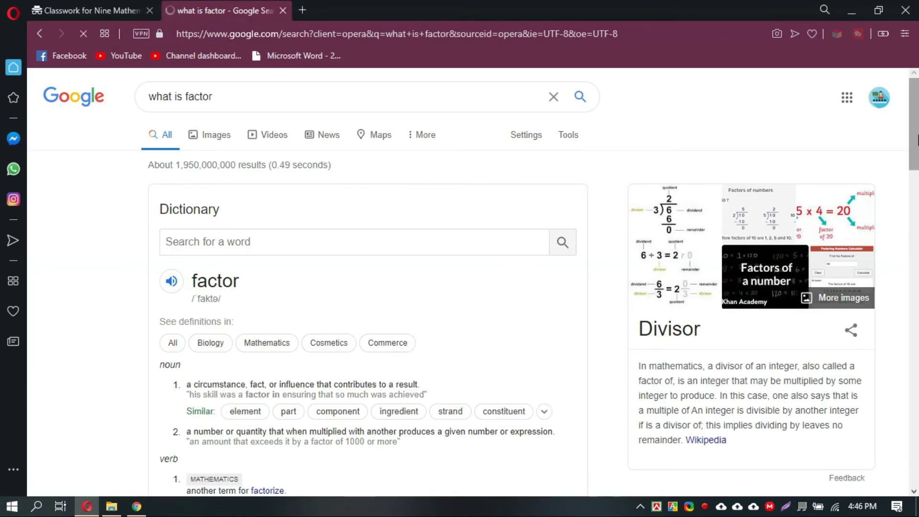
click(712, 447)
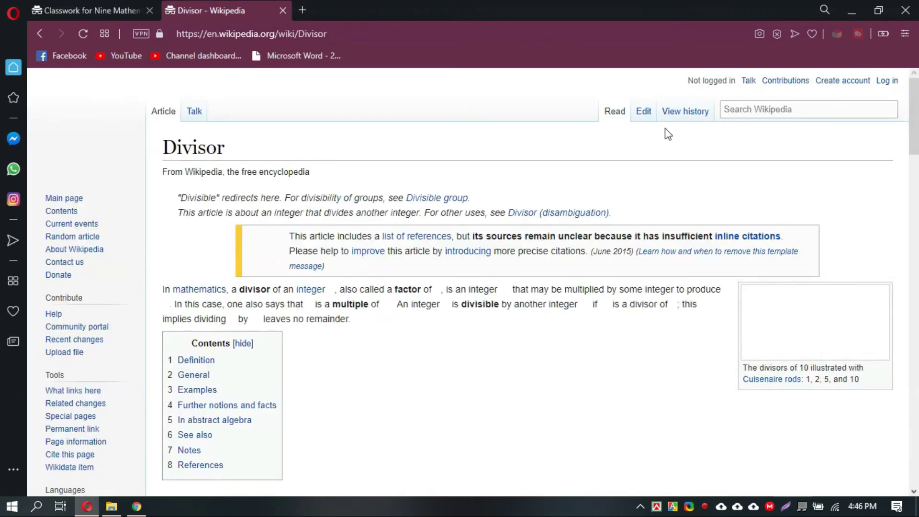
drag(914, 117, 823, 45)
click(462, 29)
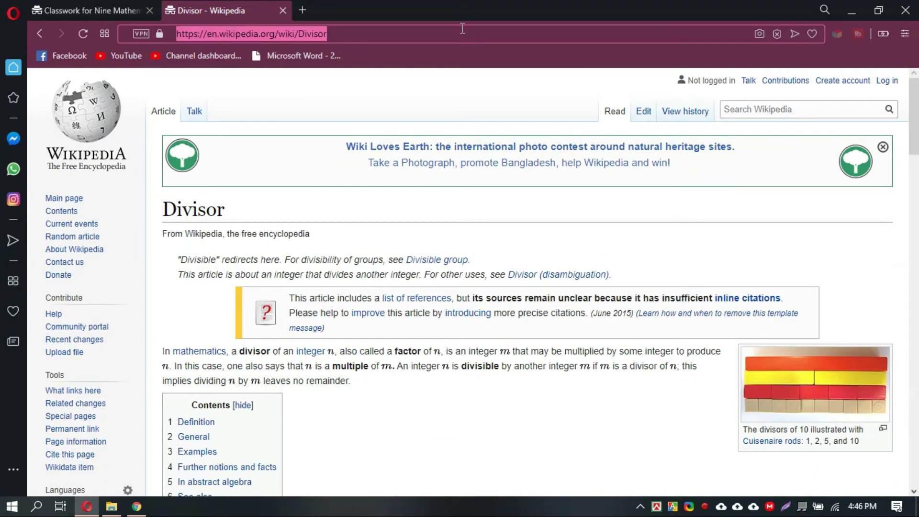
click(83, 9)
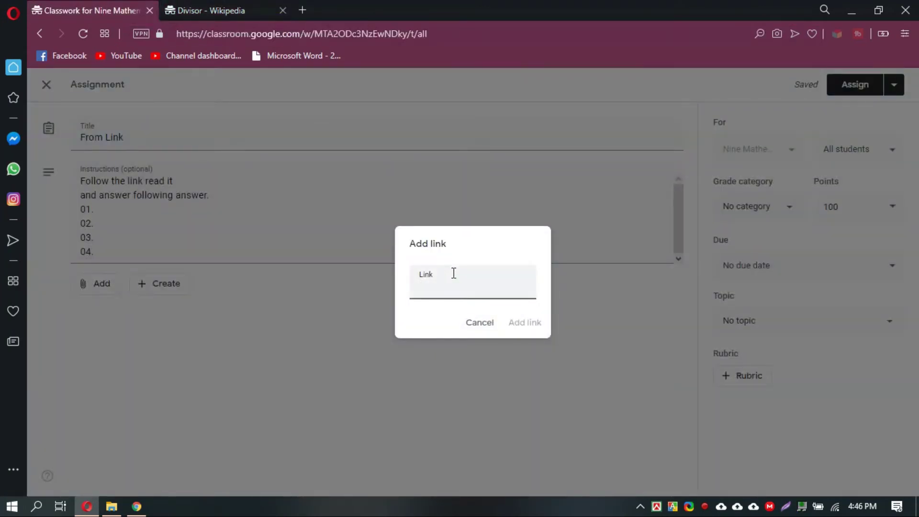
right_click(458, 293)
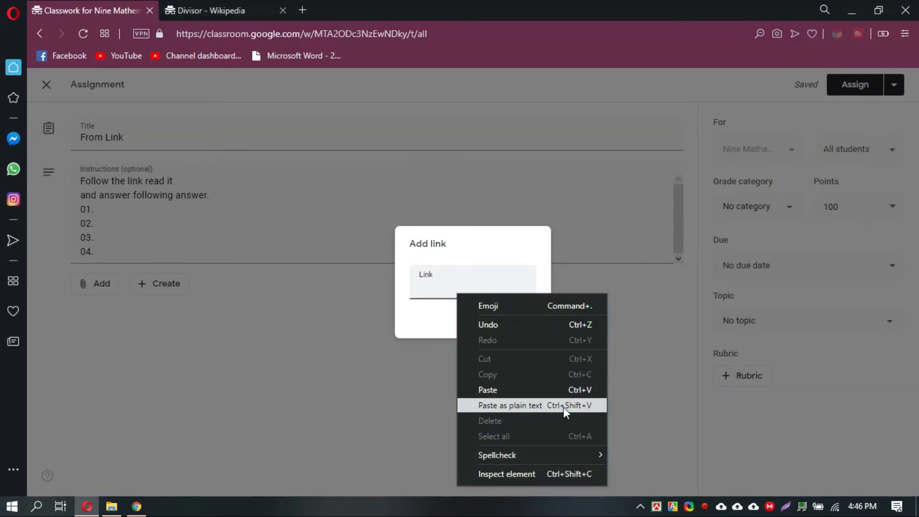
click(551, 391)
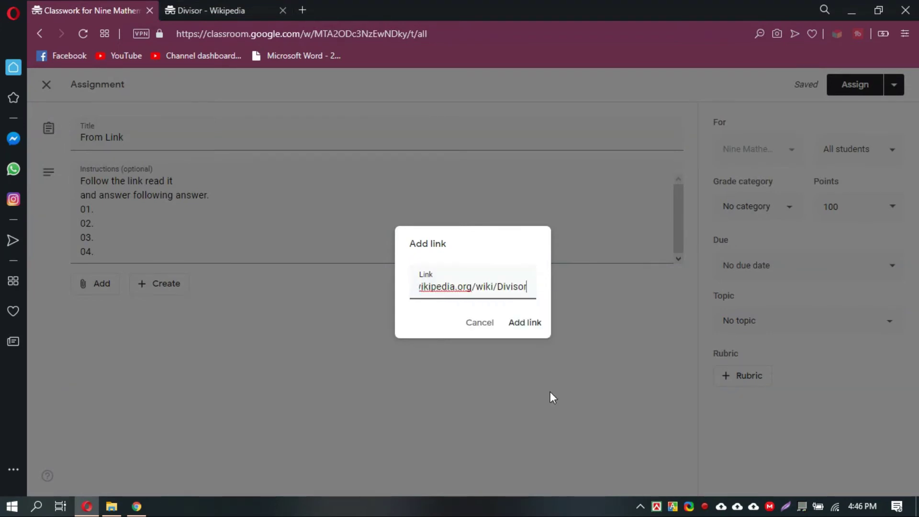
click(524, 324)
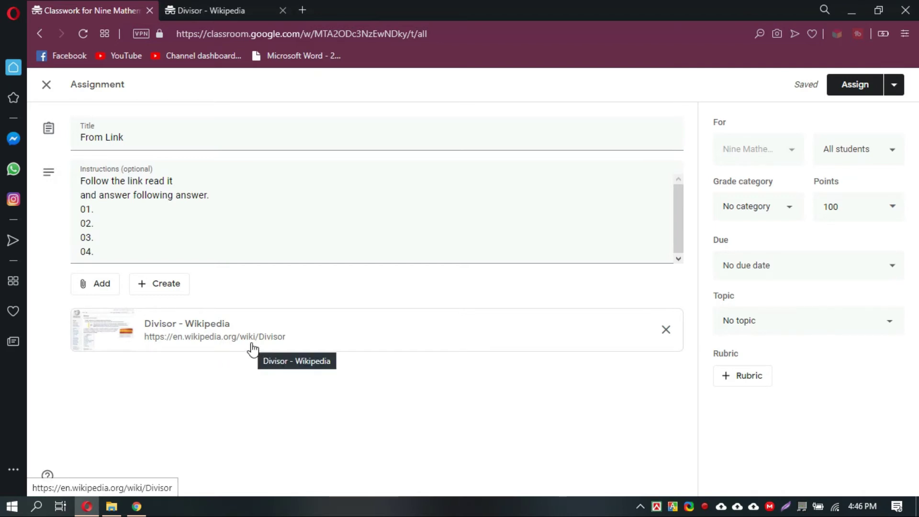
Step: Set the From Link assignment's grade category to Assignment
click(739, 210)
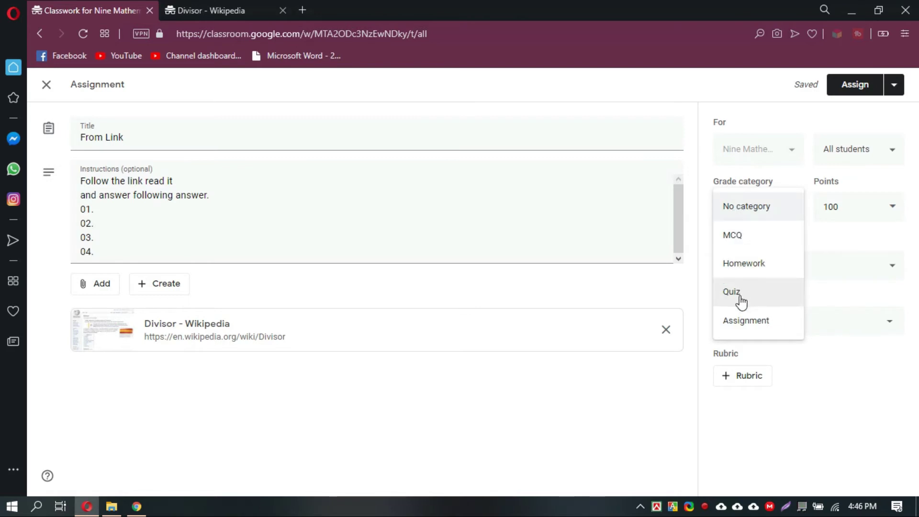
click(743, 321)
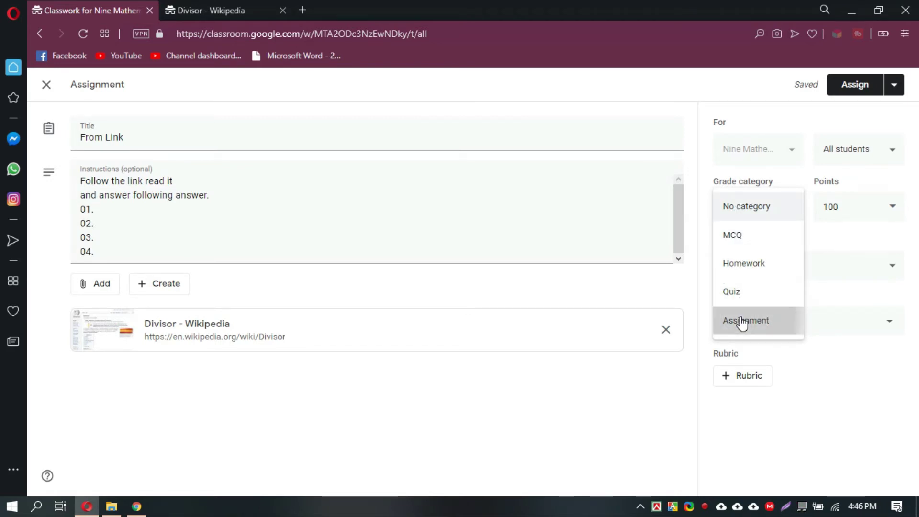
Step: Give the From Link assignment 100 points, a due date of Jun 15, 2020 at 11:59 PM, and the topic Exercise 05
click(860, 203)
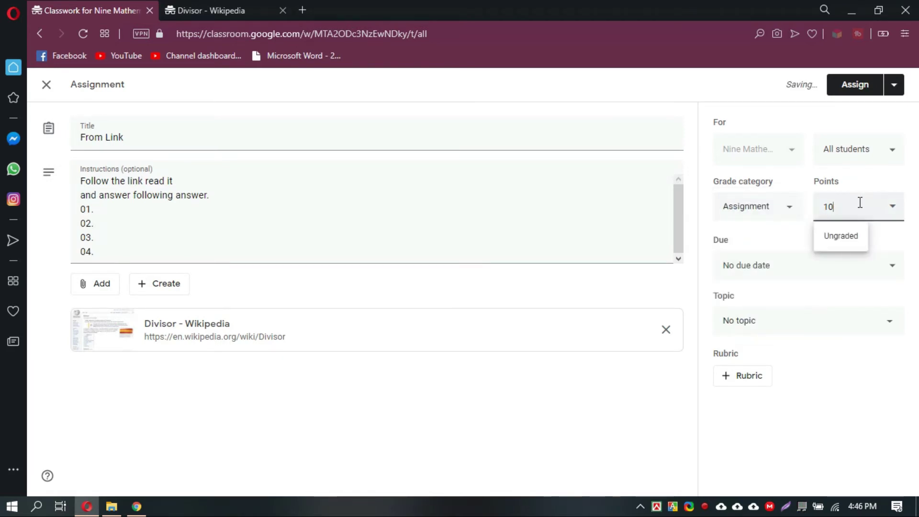
text(0)
click(771, 267)
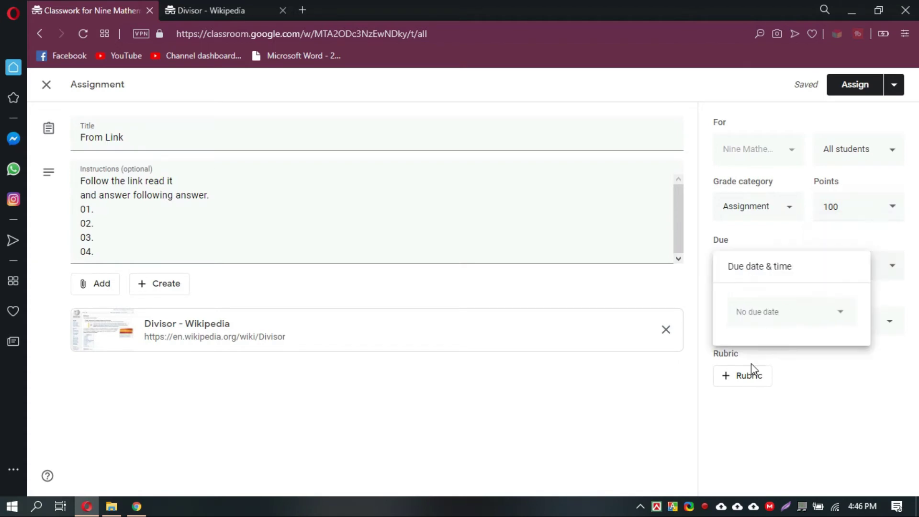
click(773, 311)
click(763, 404)
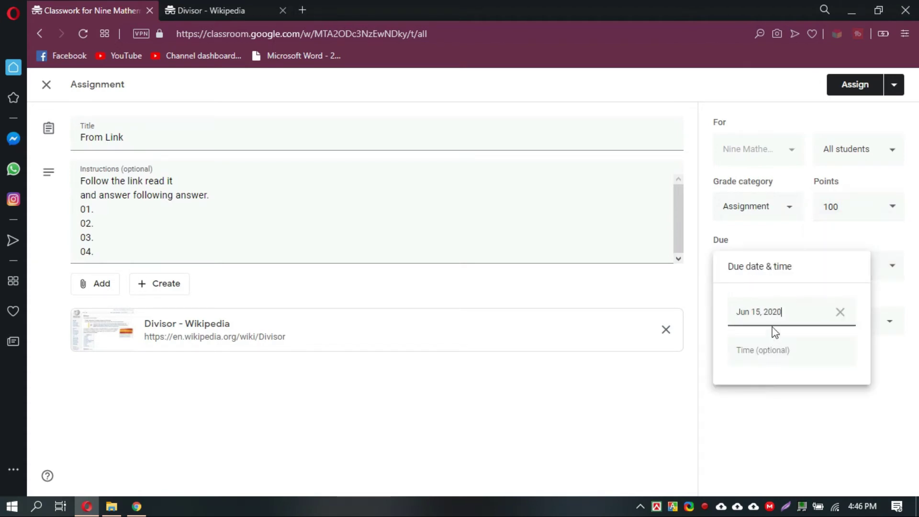
click(765, 354)
click(756, 406)
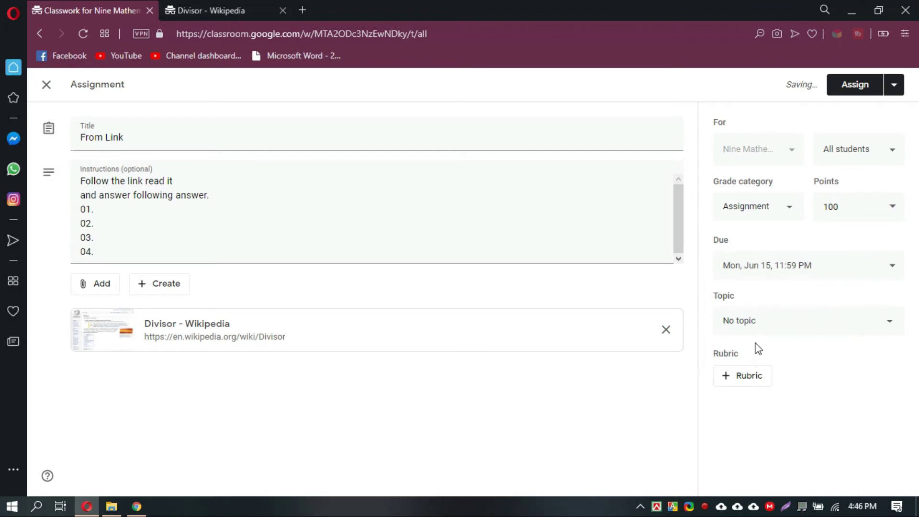
click(753, 325)
click(759, 387)
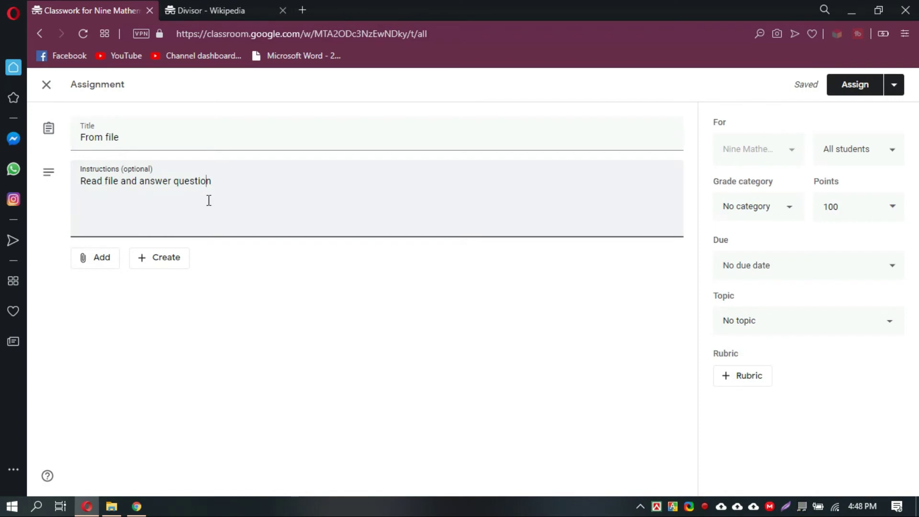
click(98, 261)
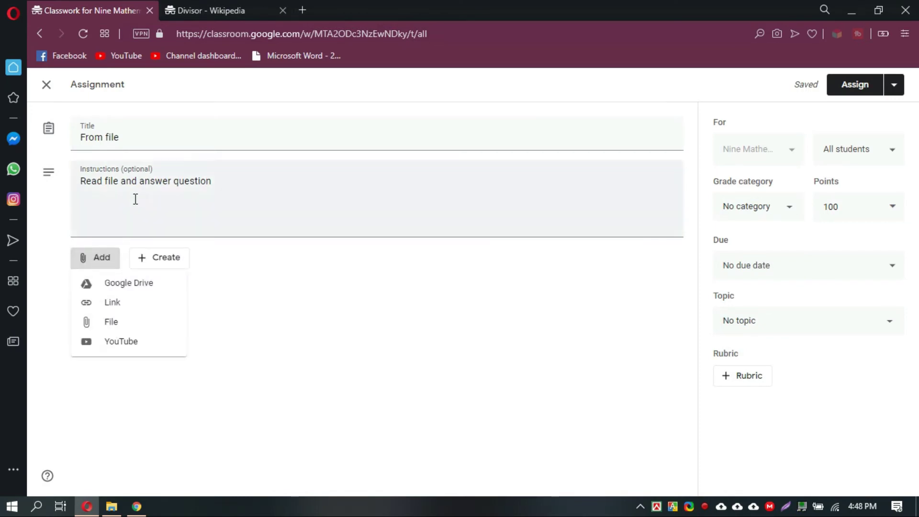
click(167, 145)
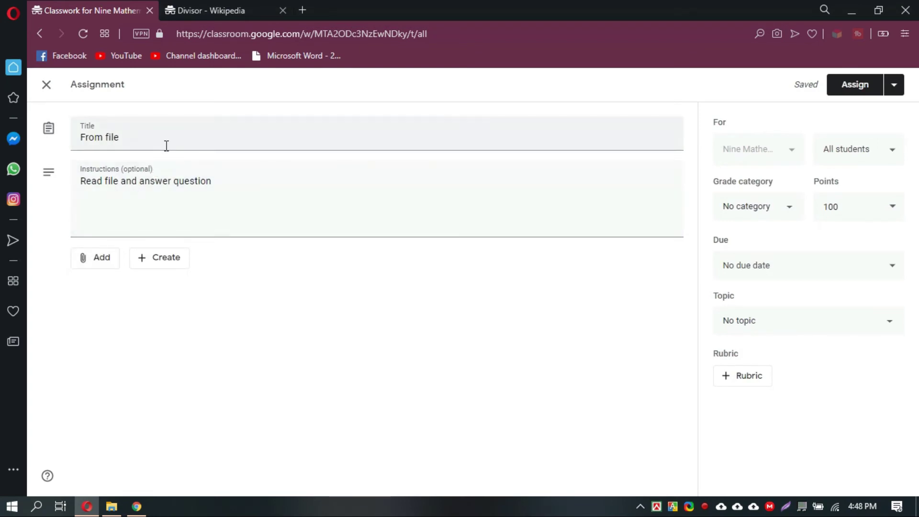
click(170, 200)
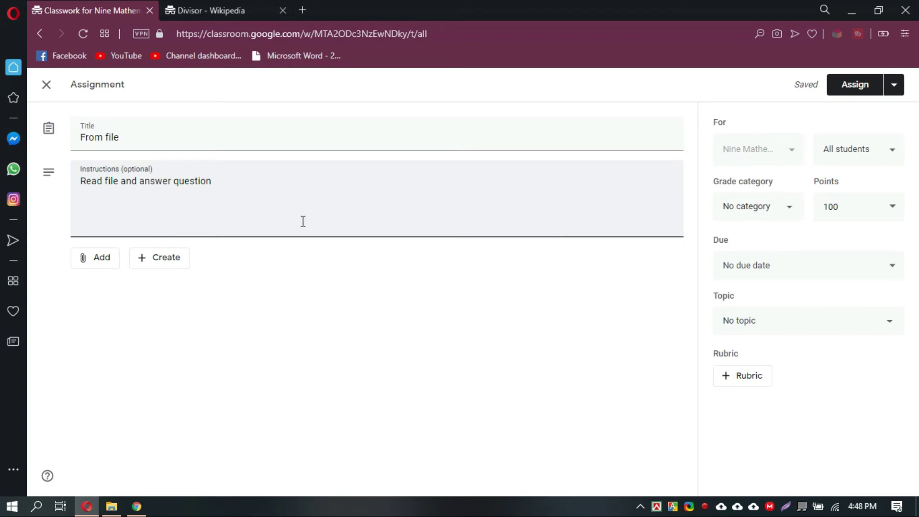
Step: Look through the Recent, Upload, My Drive, Starred and Shared drives sources for attaching a file to the From file assignment
click(108, 263)
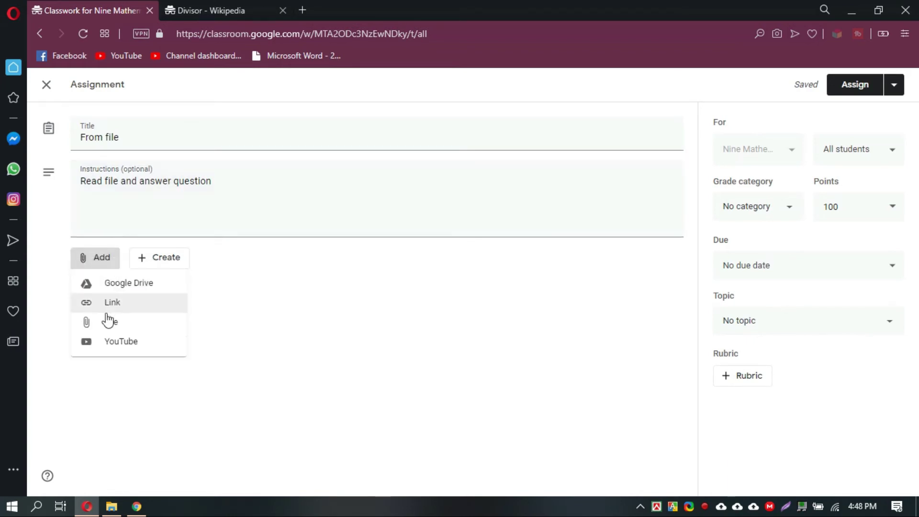
click(107, 321)
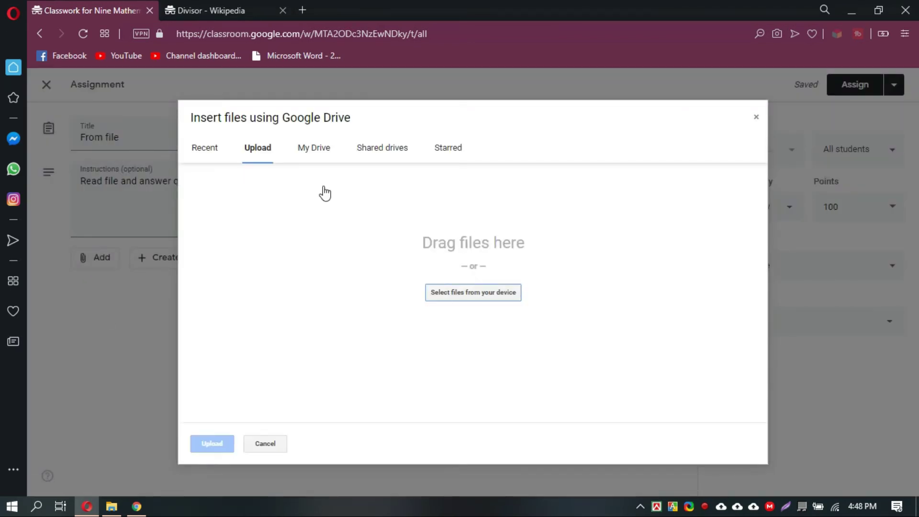
click(207, 152)
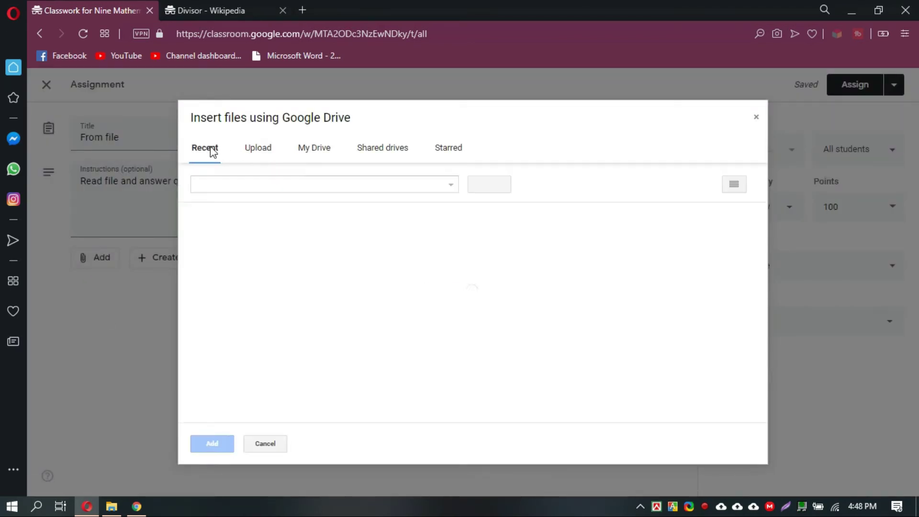
click(261, 149)
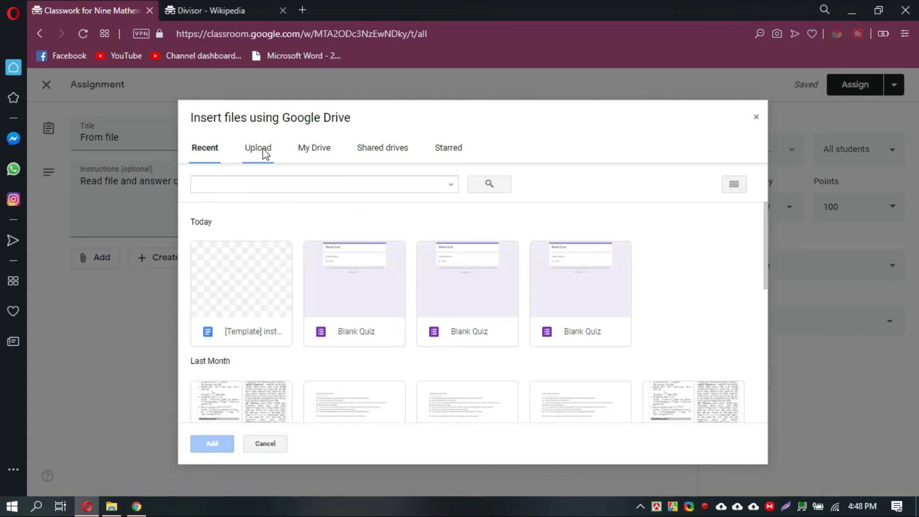
click(321, 150)
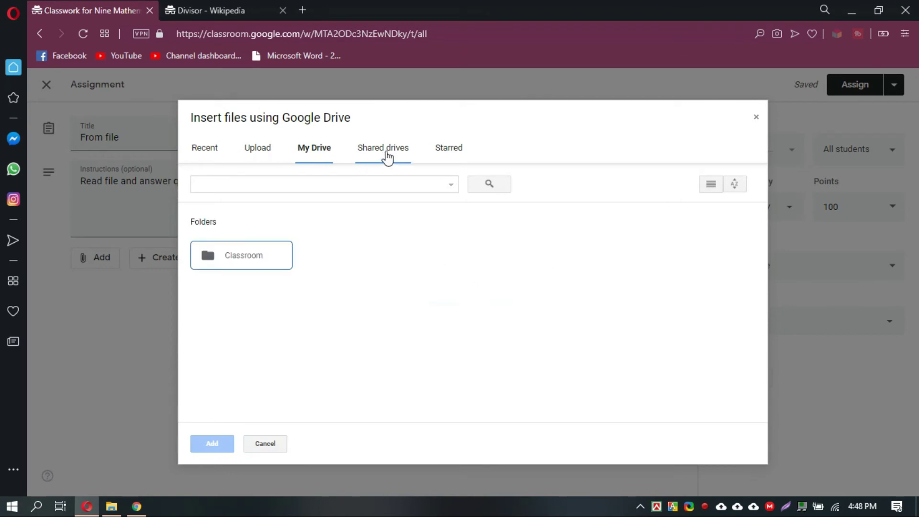
click(445, 152)
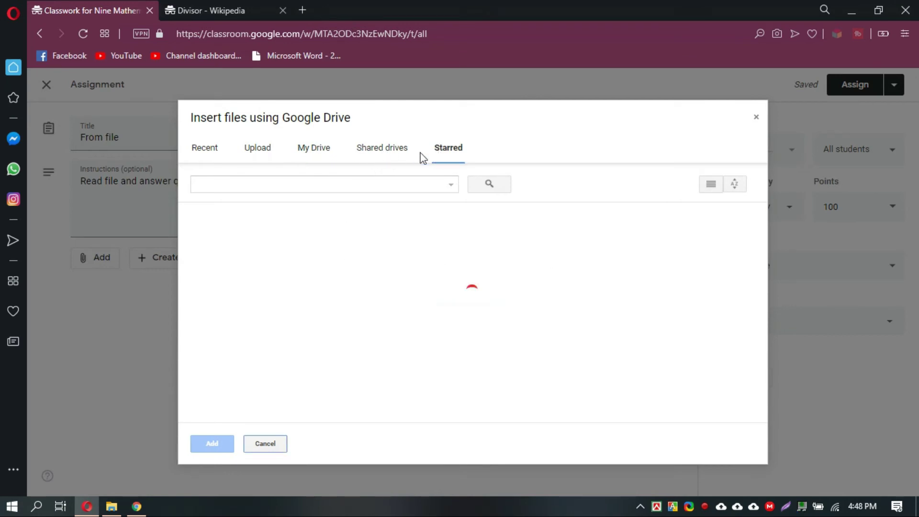
click(362, 154)
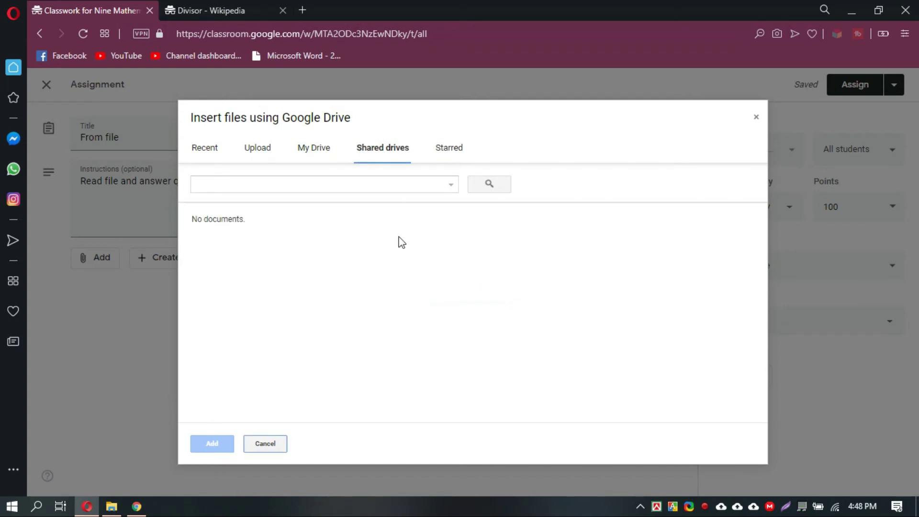
key(Escape)
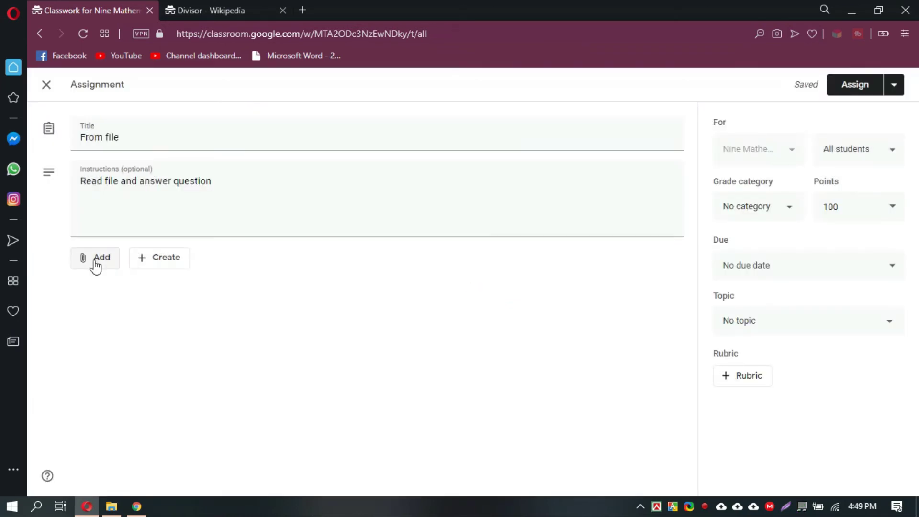
Step: Start uploading a file from the device to the From file assignment and browse to Cloud Drive (G:)
click(96, 265)
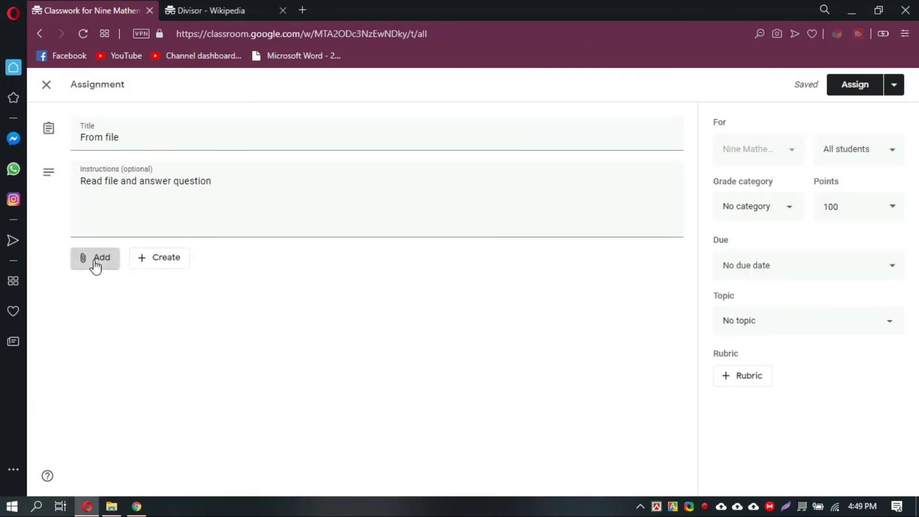
click(114, 322)
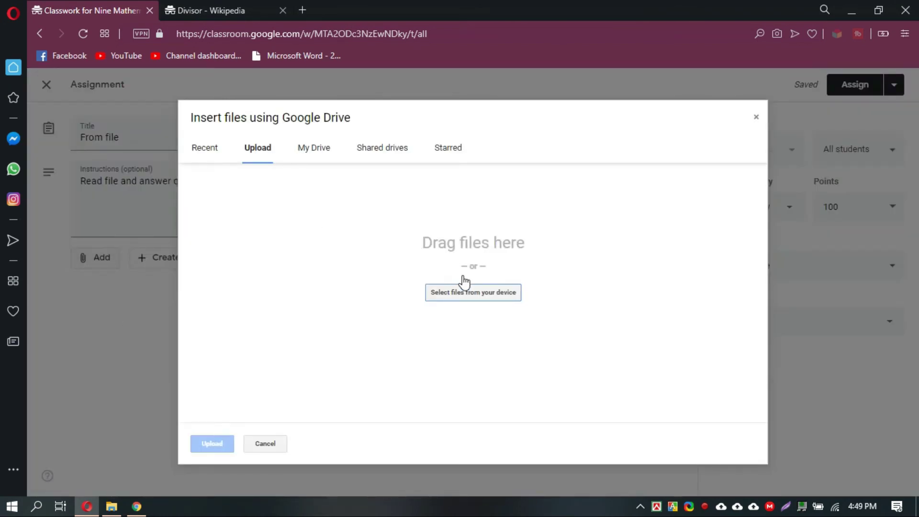
click(464, 289)
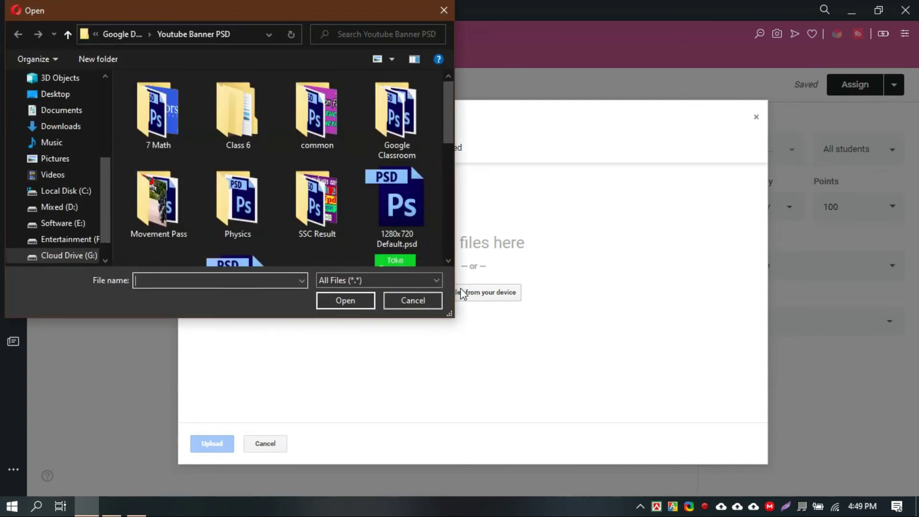
click(63, 257)
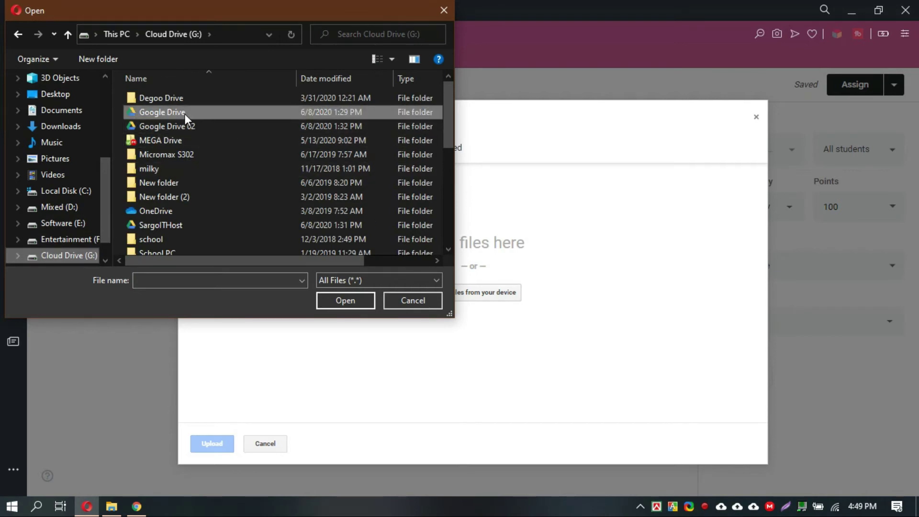
double_click(185, 114)
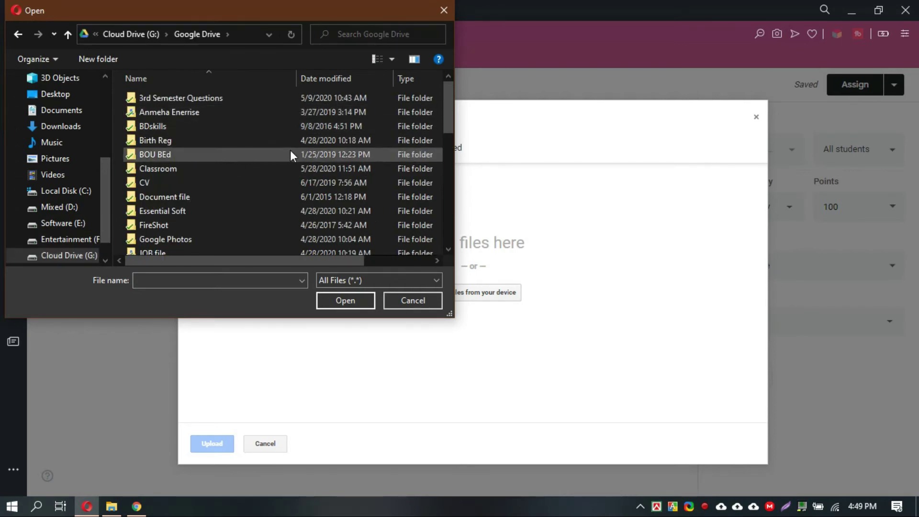
drag(290, 155, 73, 226)
scroll(71, 254, down, 1)
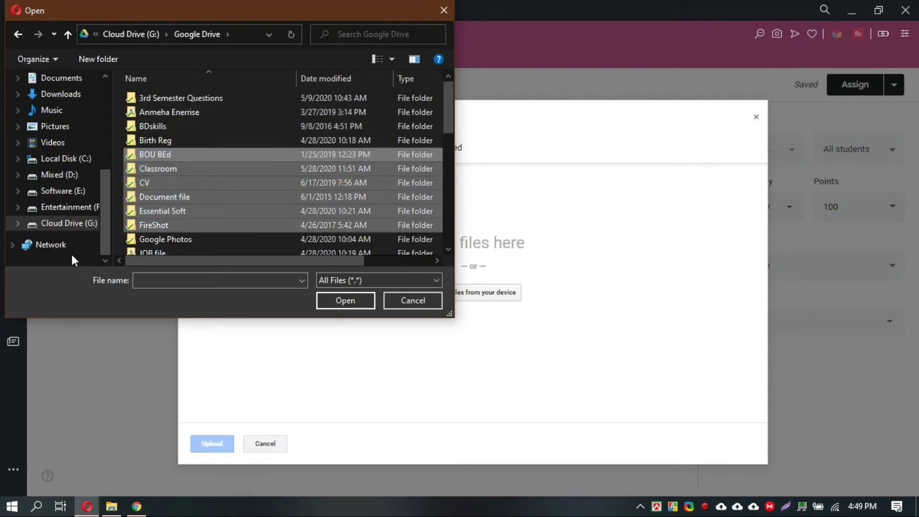
click(74, 225)
Step: Choose Subject.docx in Cloud Drive (G:) and upload it as the From file assignment's attachment
click(450, 198)
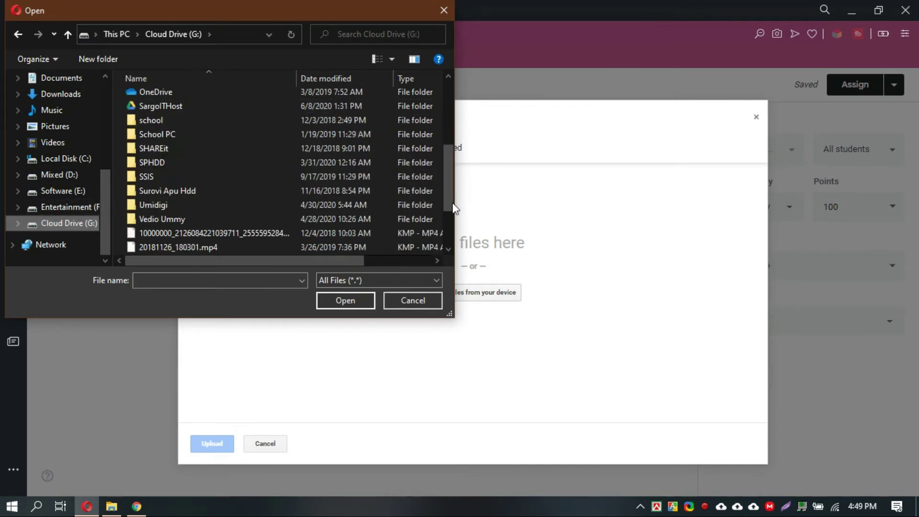
scroll(452, 203, down, 3)
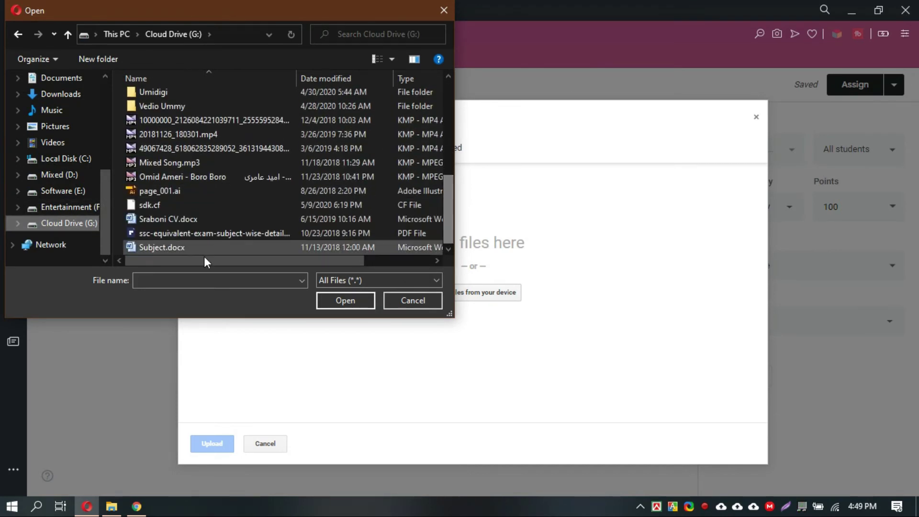
click(173, 244)
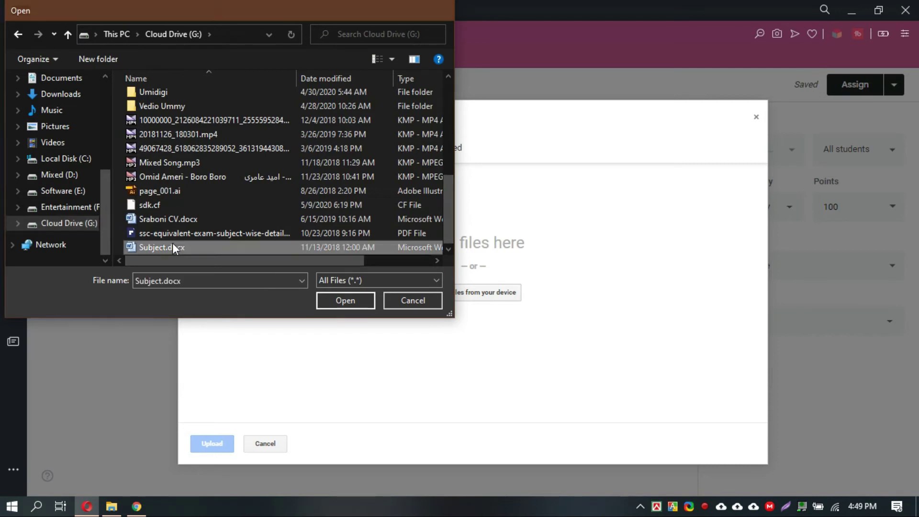
double_click(173, 246)
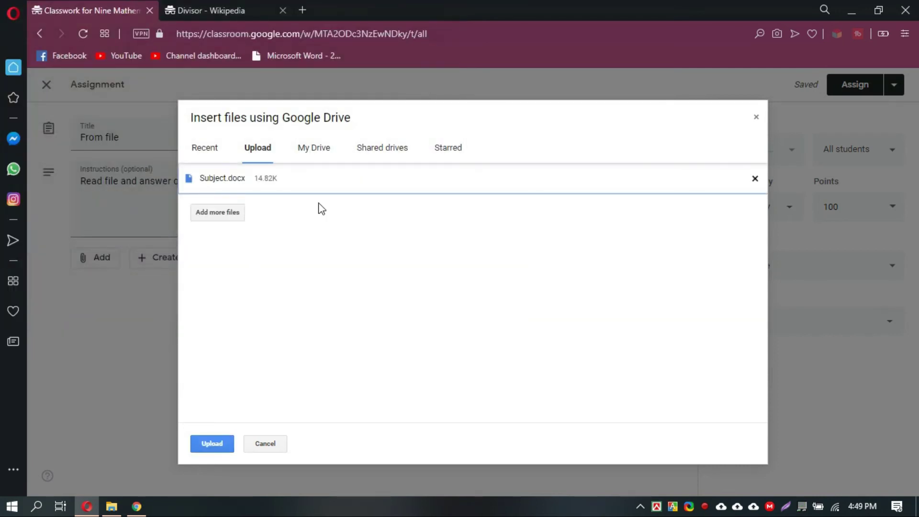
click(223, 443)
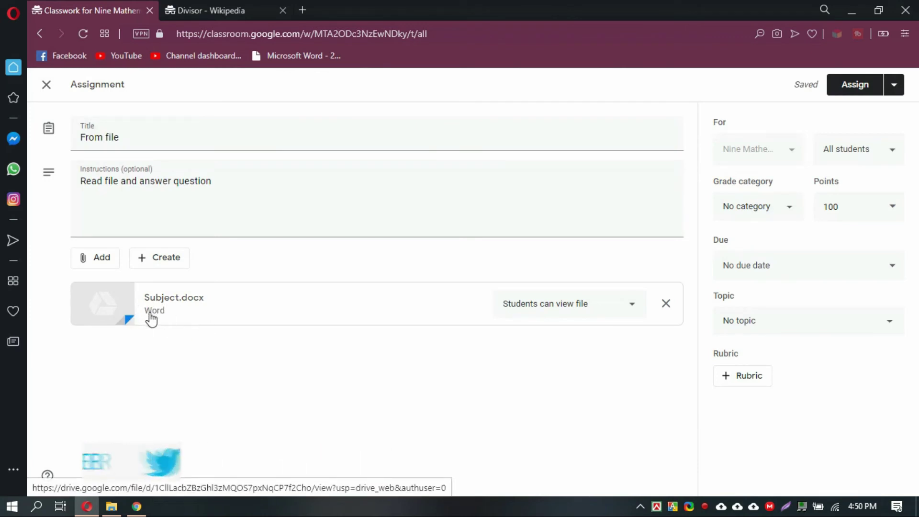
Step: Set the From file assignment's grade category to Assignment and its points to 100
click(768, 215)
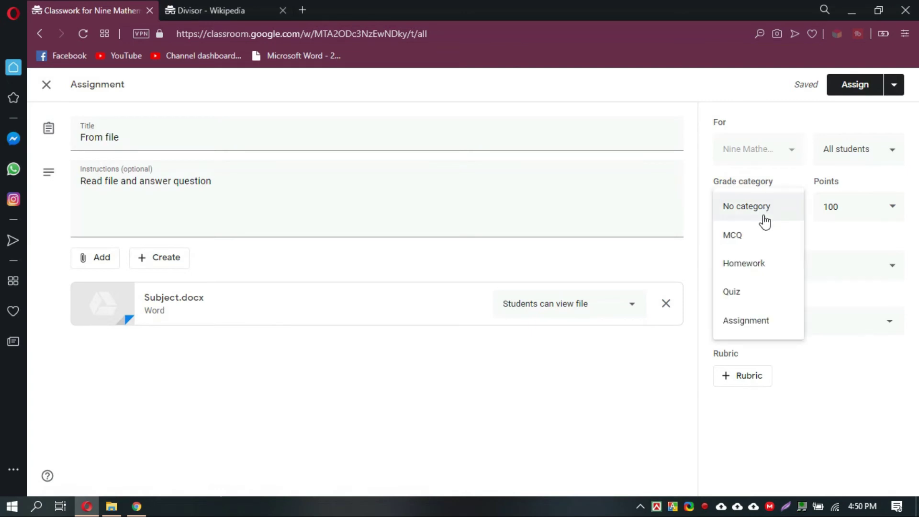
click(750, 318)
click(852, 203)
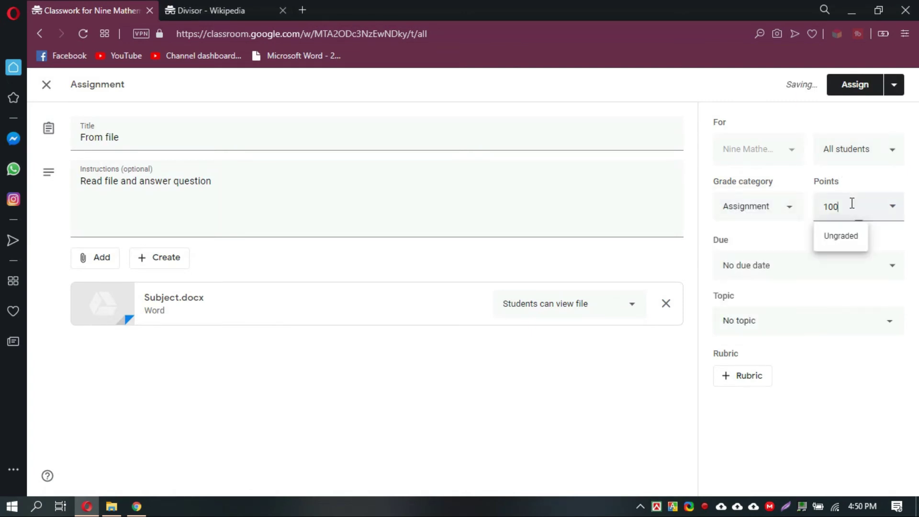
text(0)
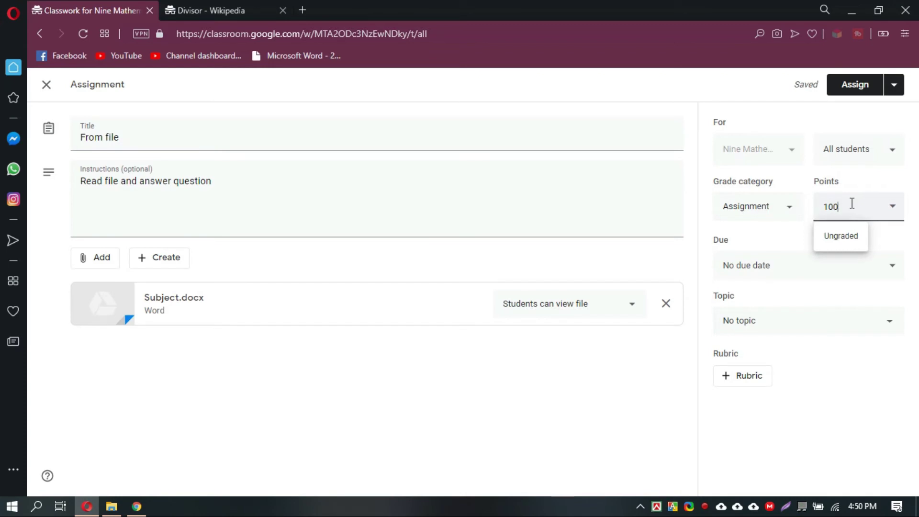
Step: Set the From file assignment's due date to Jun 15, 2020
click(766, 271)
click(773, 321)
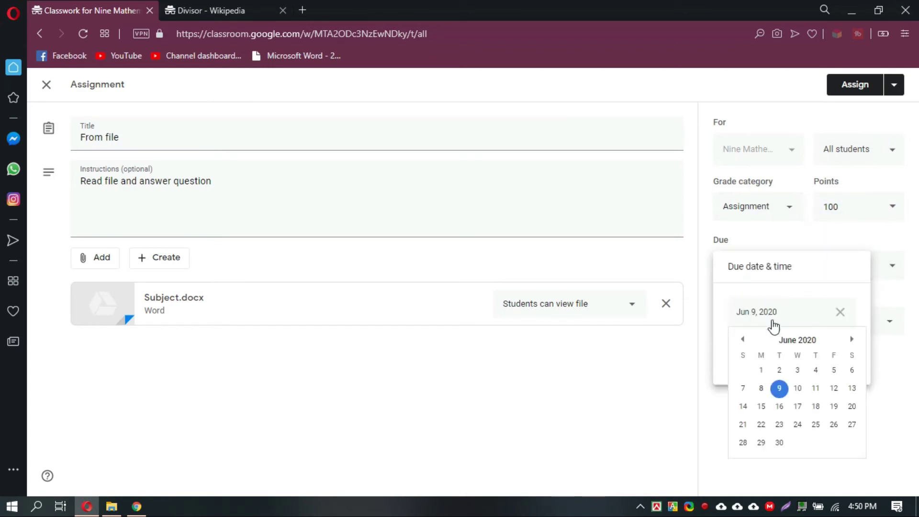
click(763, 407)
click(716, 420)
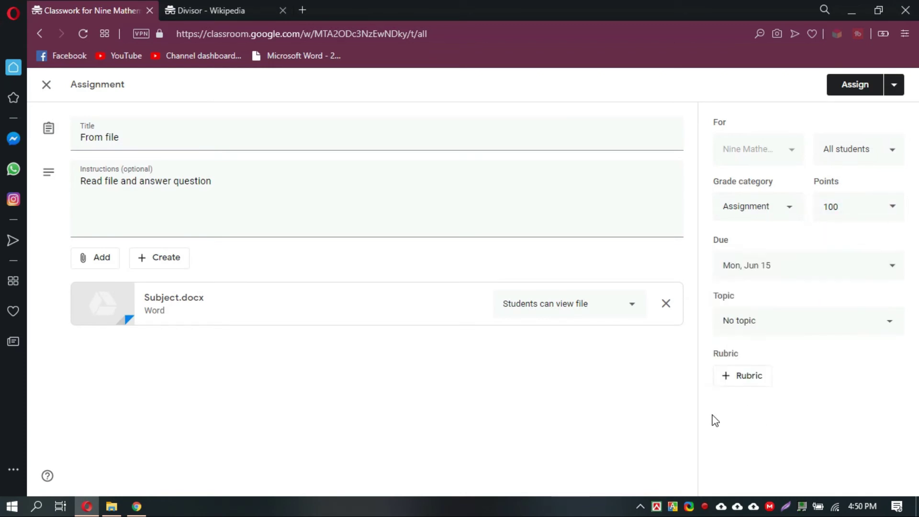
Step: Start a new assignment in the Nine Mathematics class and begin attaching a YouTube video to it
click(288, 136)
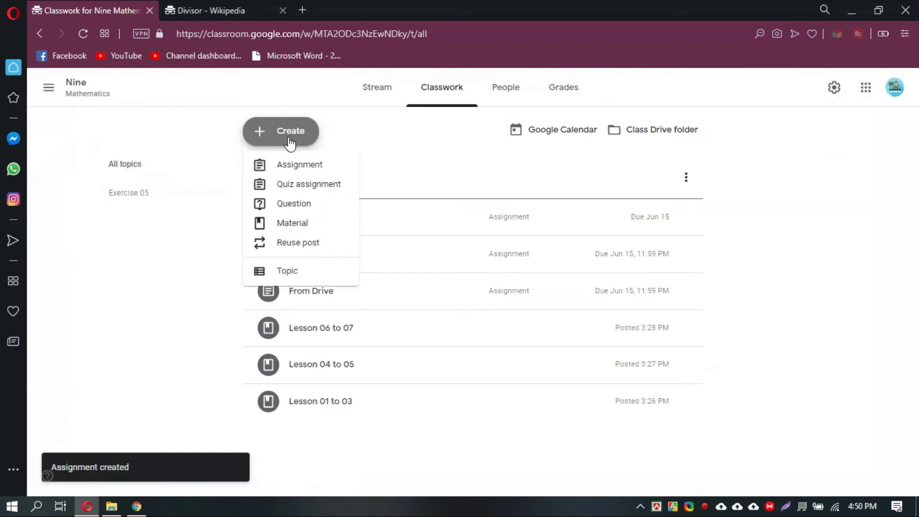
click(295, 167)
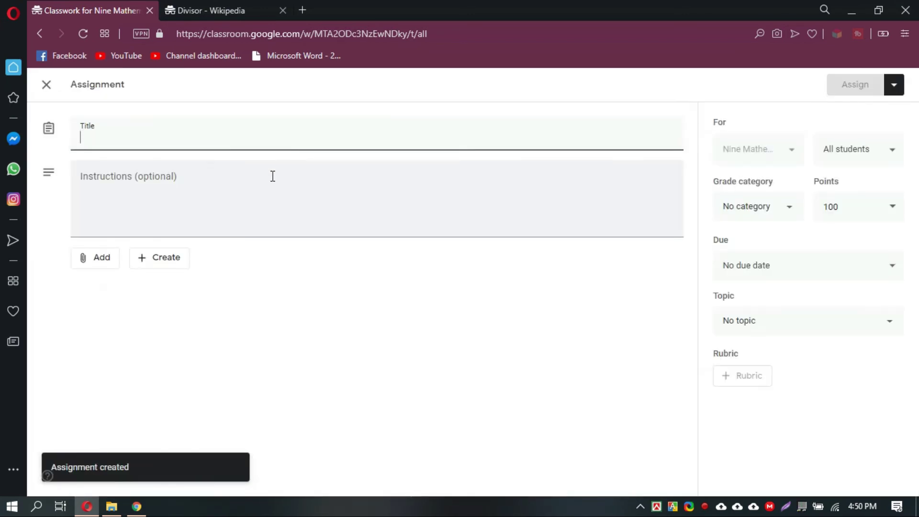
click(98, 260)
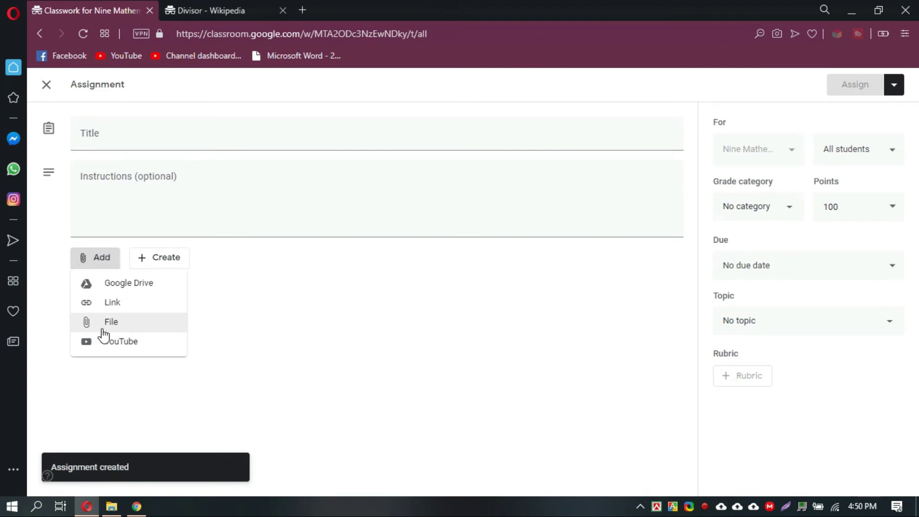
click(109, 341)
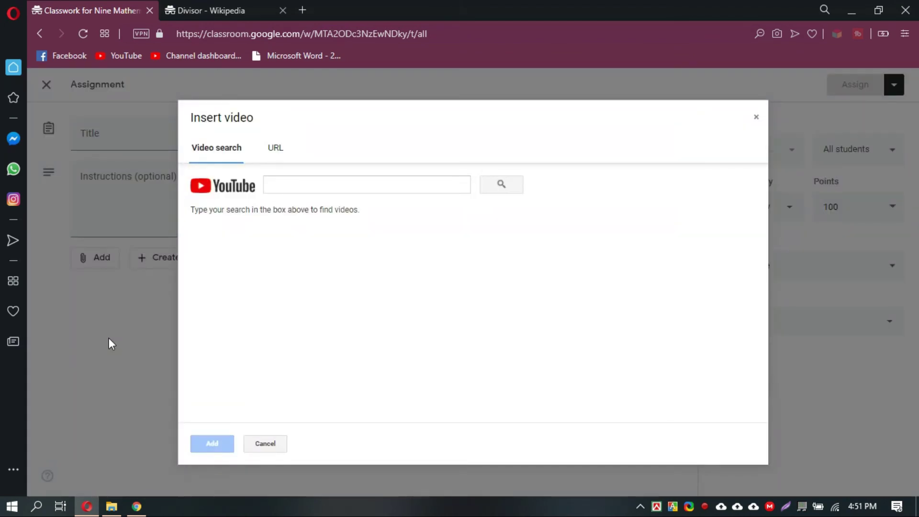
Step: Search YouTube for "factor sargoit" and attach the video "HCF | Factor Mathod | Sargo Education" to the assignment
click(319, 179)
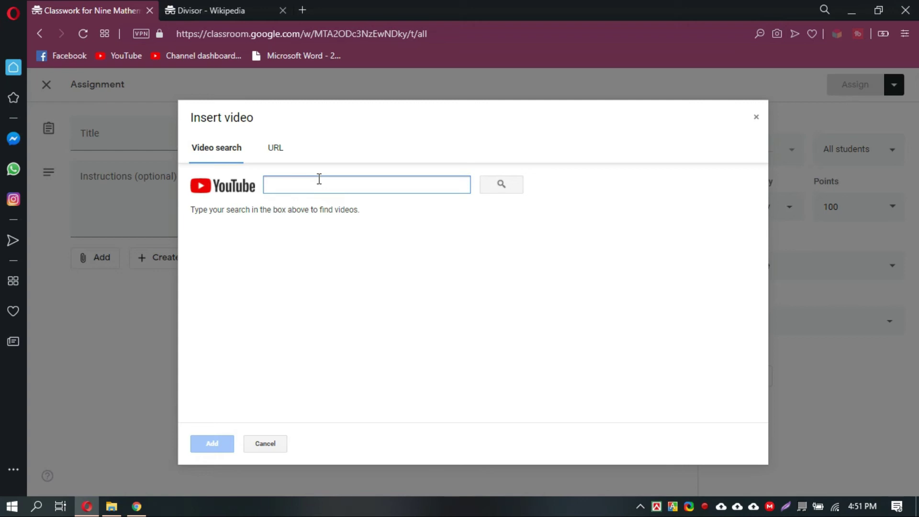
text(factor sargoit)
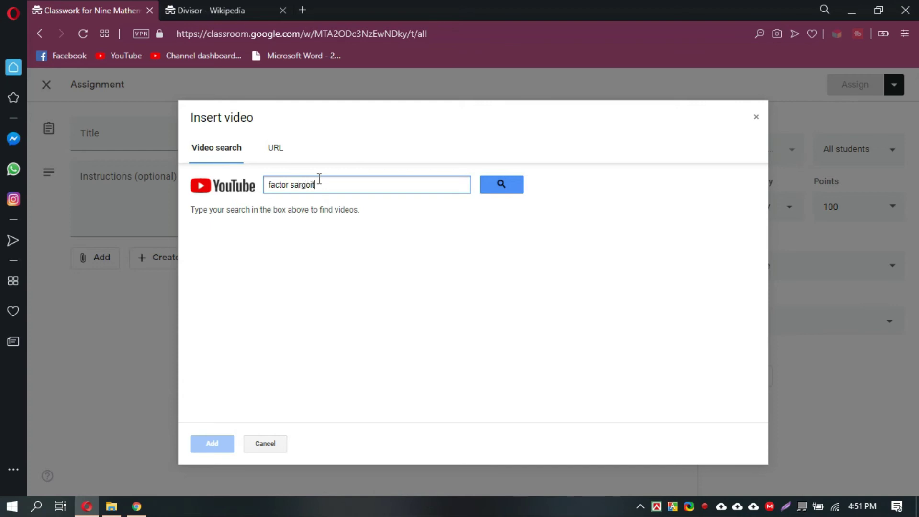
key(Return)
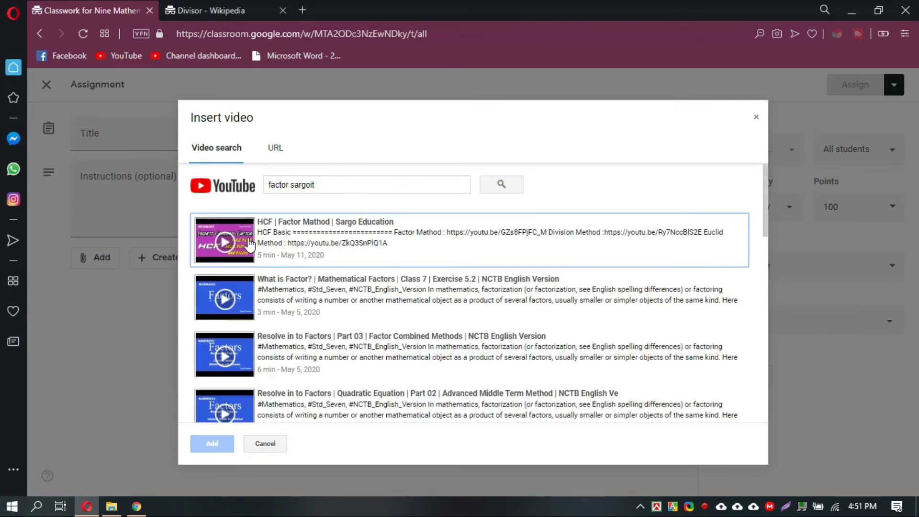
click(240, 245)
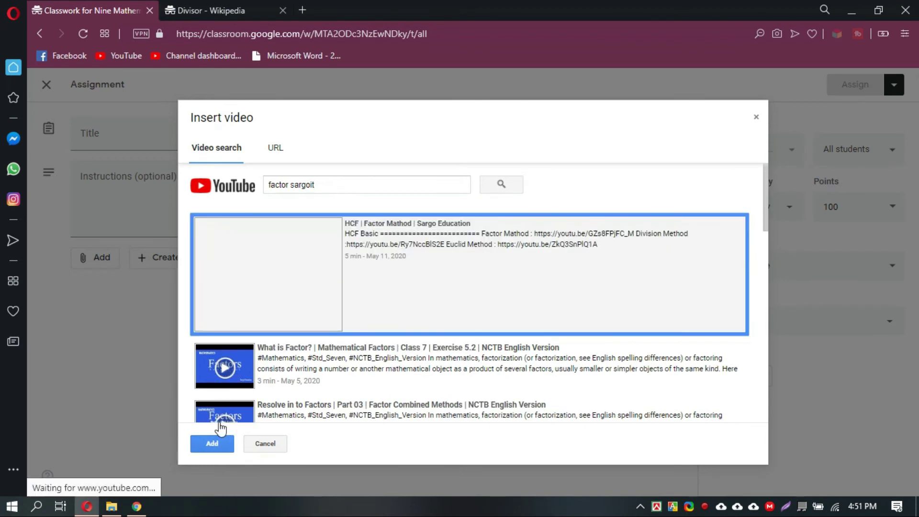
click(212, 444)
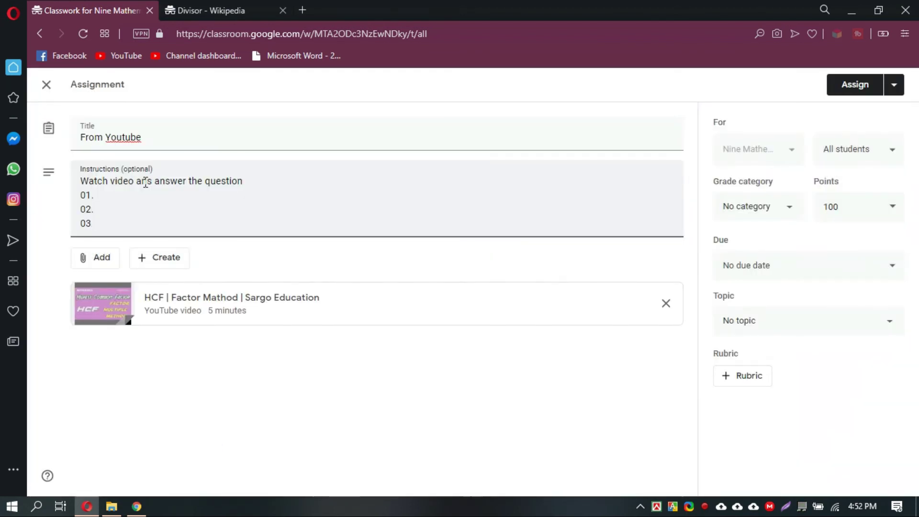
Step: Title the assignment "From Youtube" and enter the instructions "Watch video ans answer the question" with lines numbered 01., 02. and 03
key(Return)
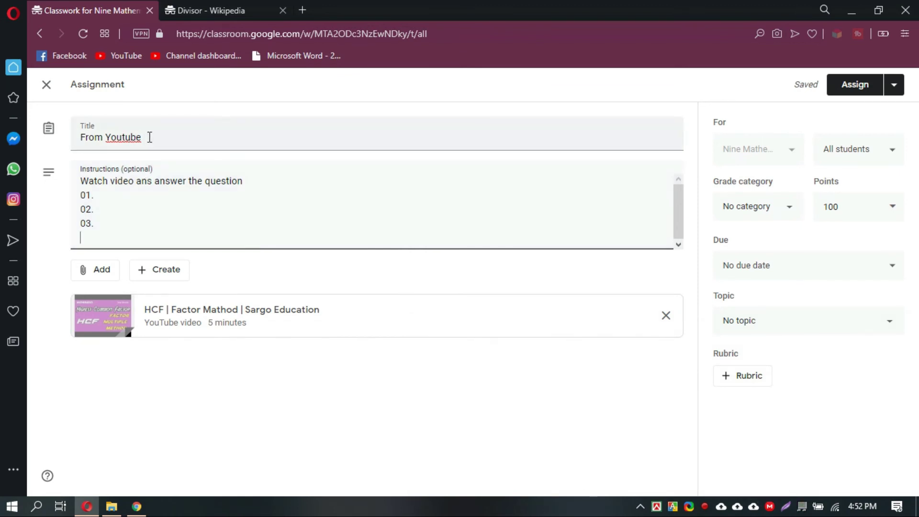
click(146, 194)
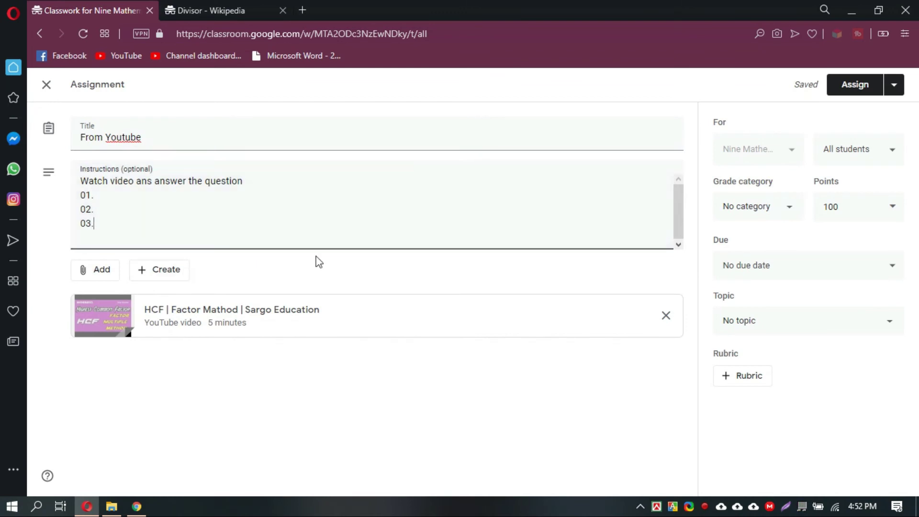
Step: Set the From Youtube assignment's grade category to Assignment and its points to 15
click(752, 211)
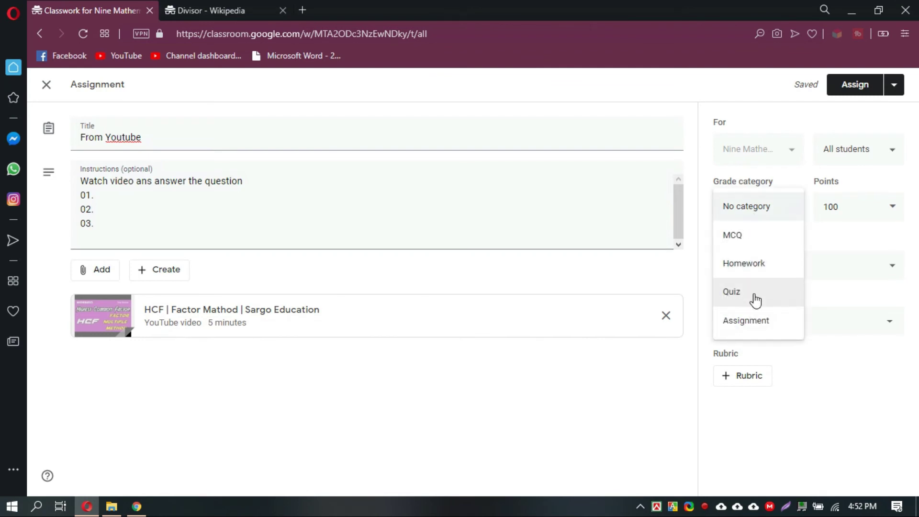
click(756, 320)
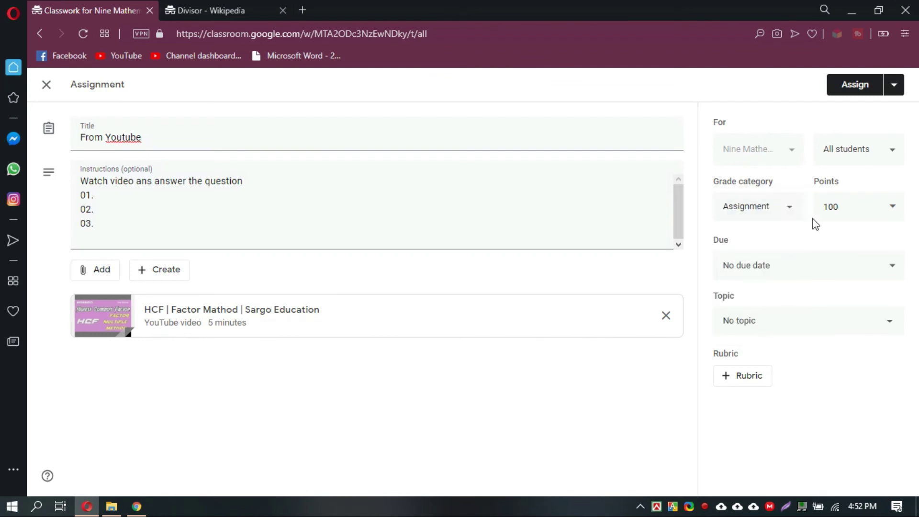
click(844, 207)
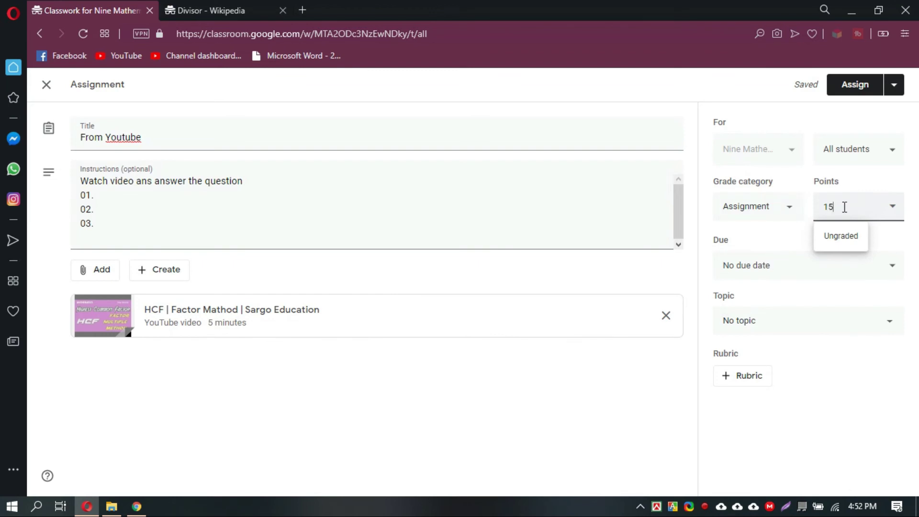
text(15)
Step: Set the From Youtube assignment's due date to Jun 14, 2020 and its topic to Exercise 05
click(754, 270)
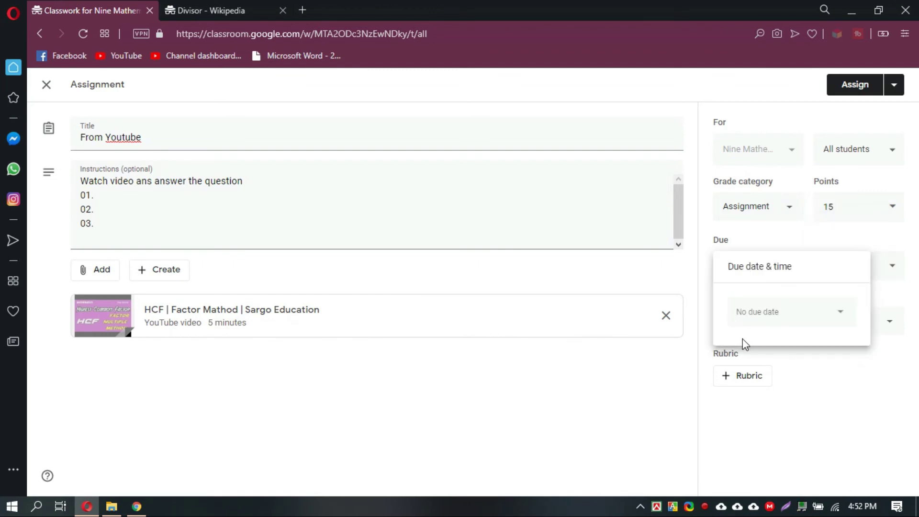
click(750, 316)
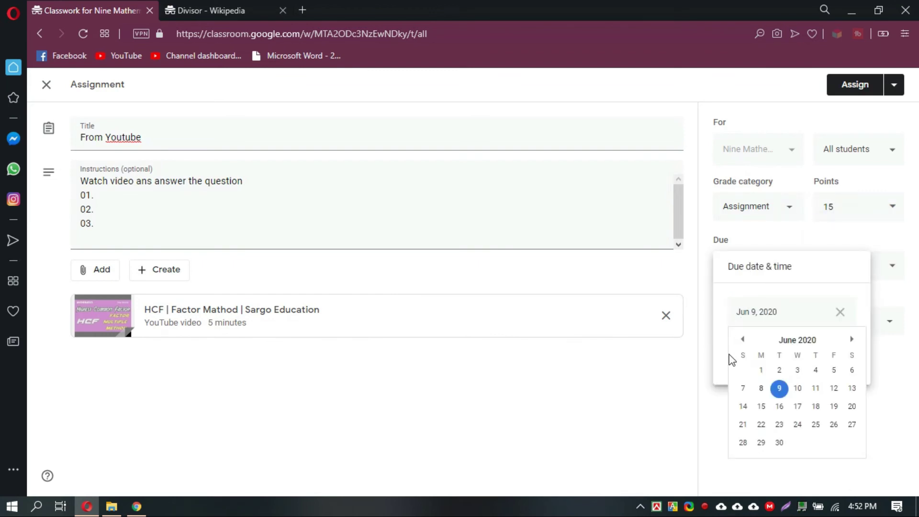
click(747, 408)
click(761, 396)
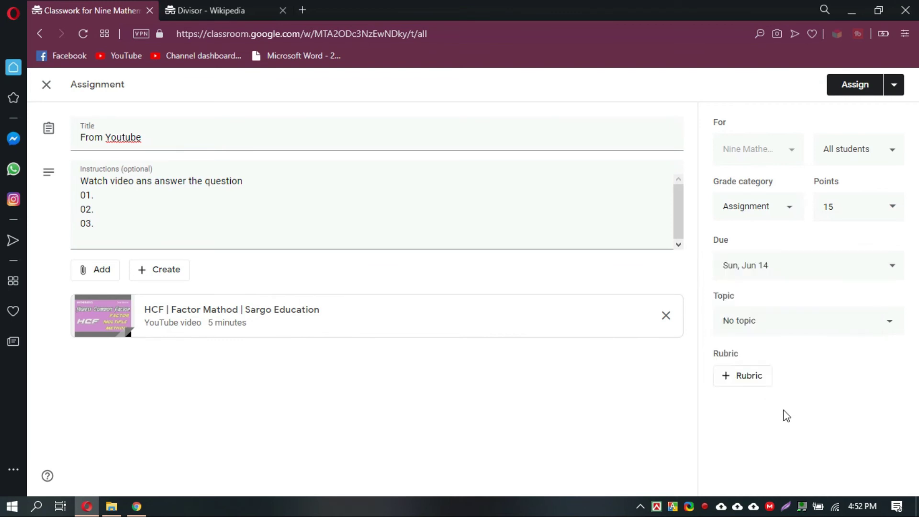
click(757, 317)
click(759, 391)
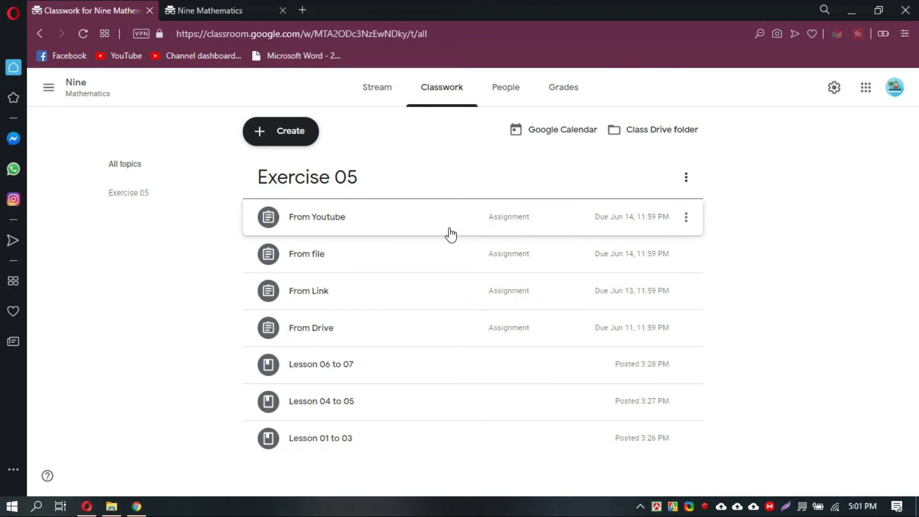
Step: Expand the posted From Youtube assignment in the classwork and check the class's list of teachers and students
click(409, 222)
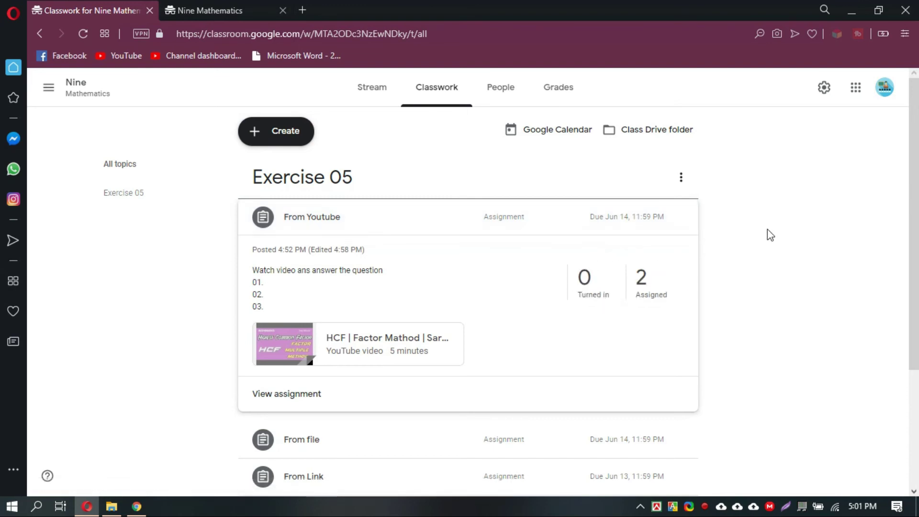
click(498, 106)
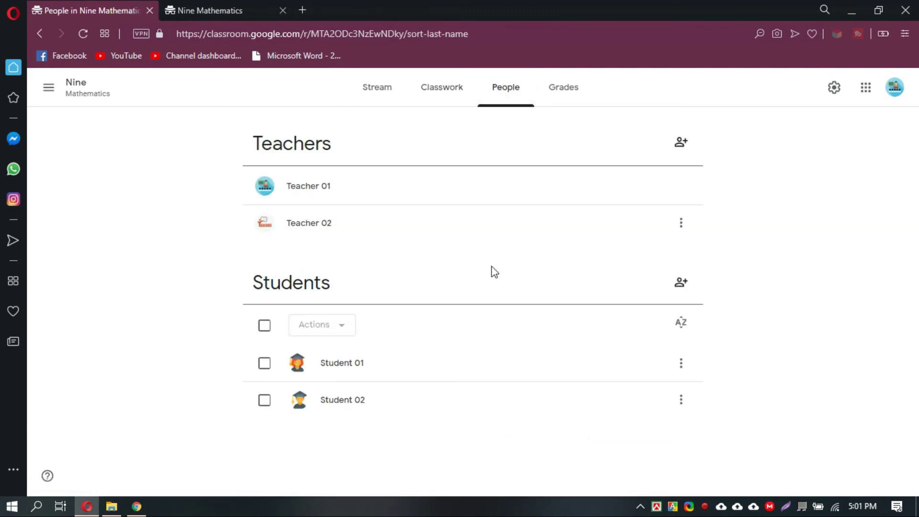
click(433, 96)
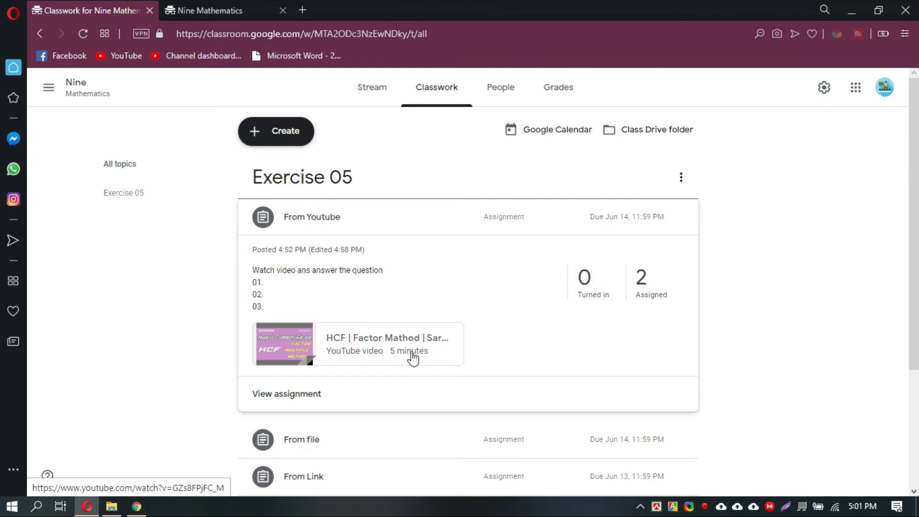
Step: Open the full From Youtube assignment and review its instructions, the student work and Student 01's grade entry
click(295, 396)
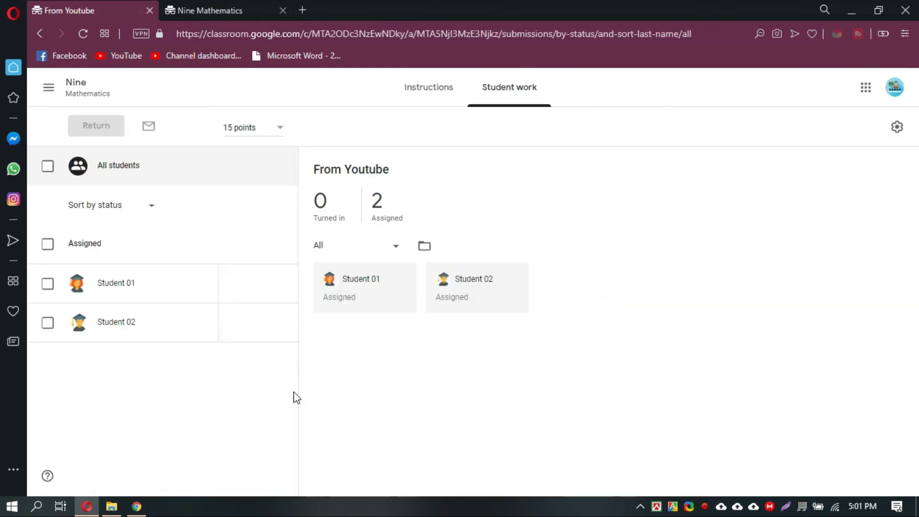
click(420, 99)
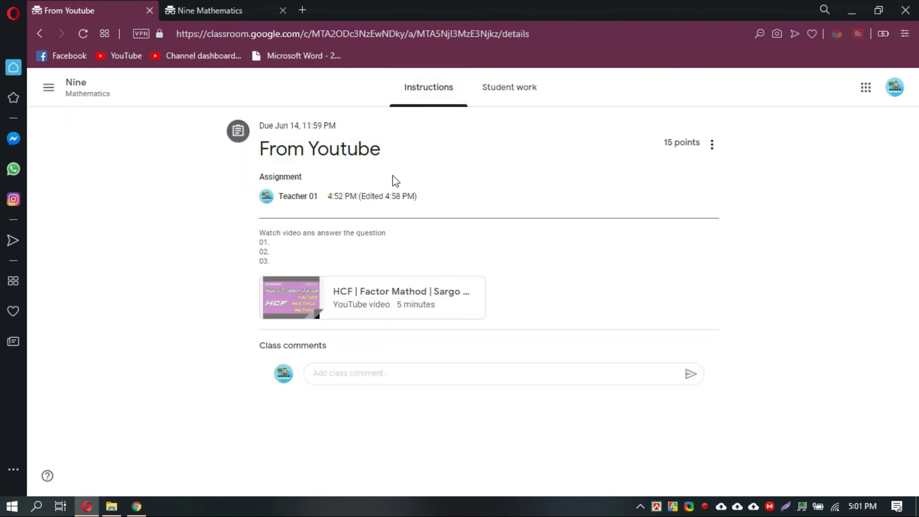
click(503, 94)
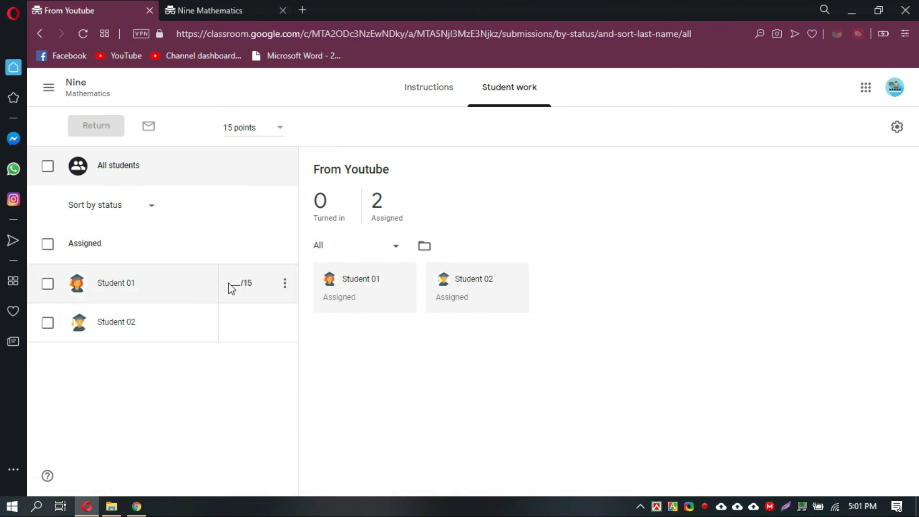
click(234, 283)
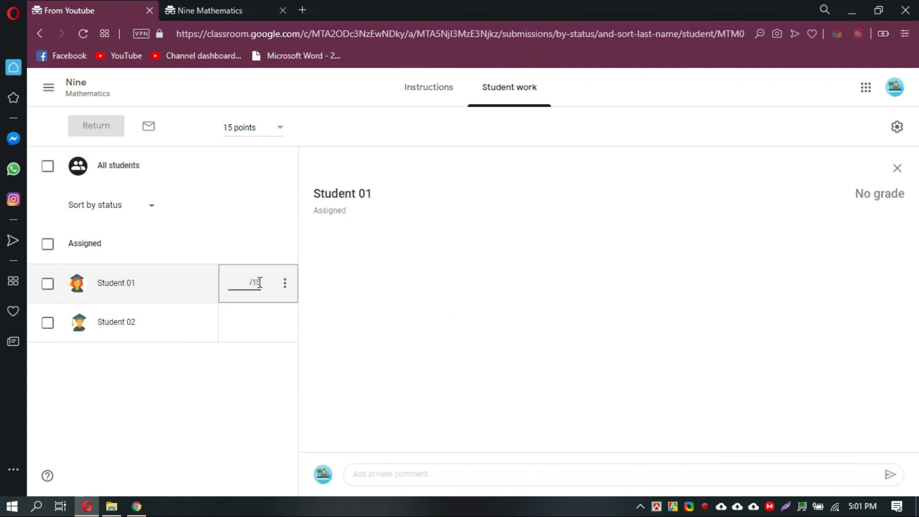
mouse_move(249, 313)
Step: Return to the class stream and view all upcoming work in the Nine class's to-do list
key(alt+Left)
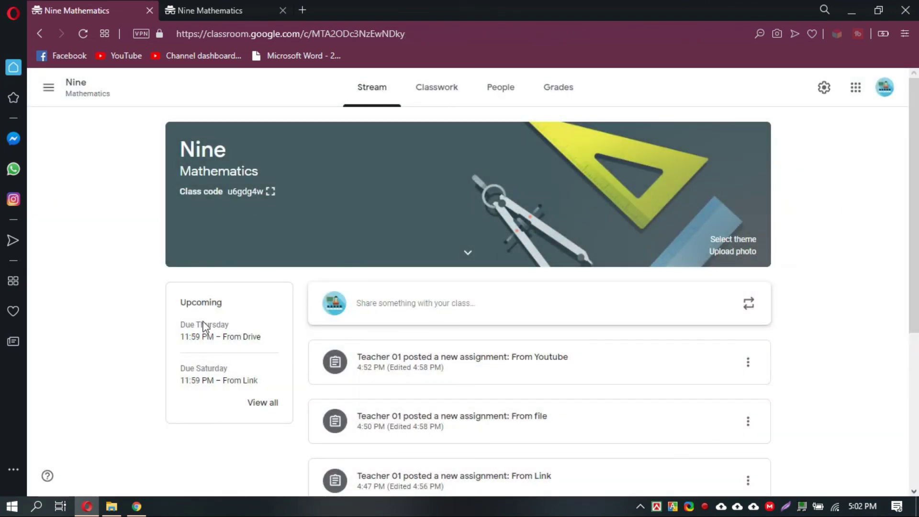
click(258, 403)
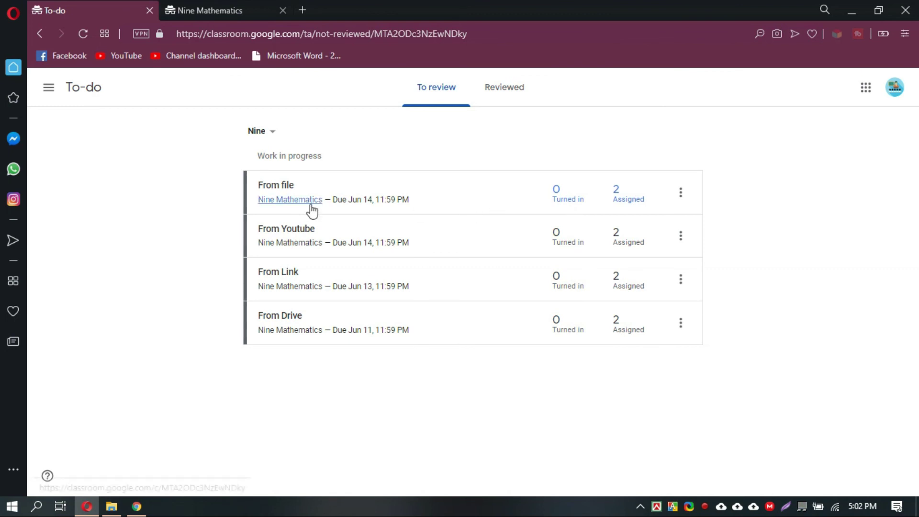
drag(436, 210, 335, 200)
click(447, 177)
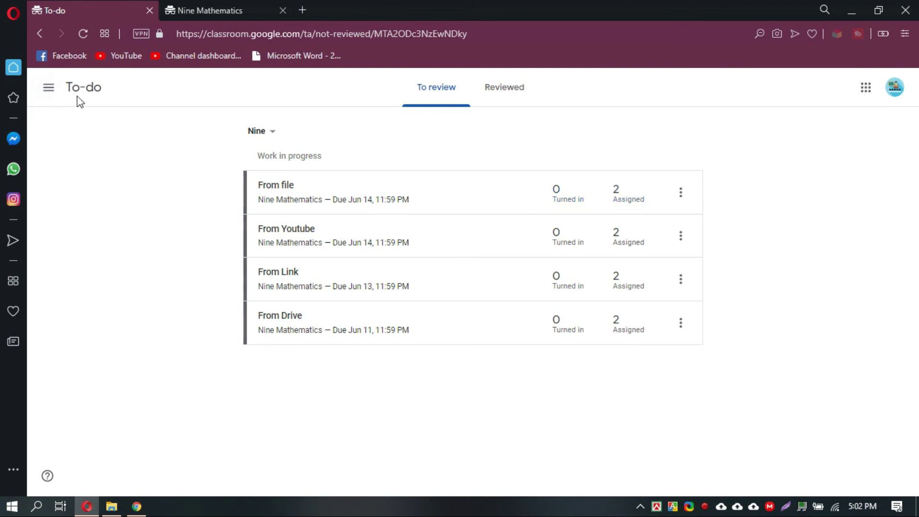
drag(67, 88, 123, 90)
click(118, 92)
Step: View the to-do list for all classes and go back to the classes overview
click(49, 89)
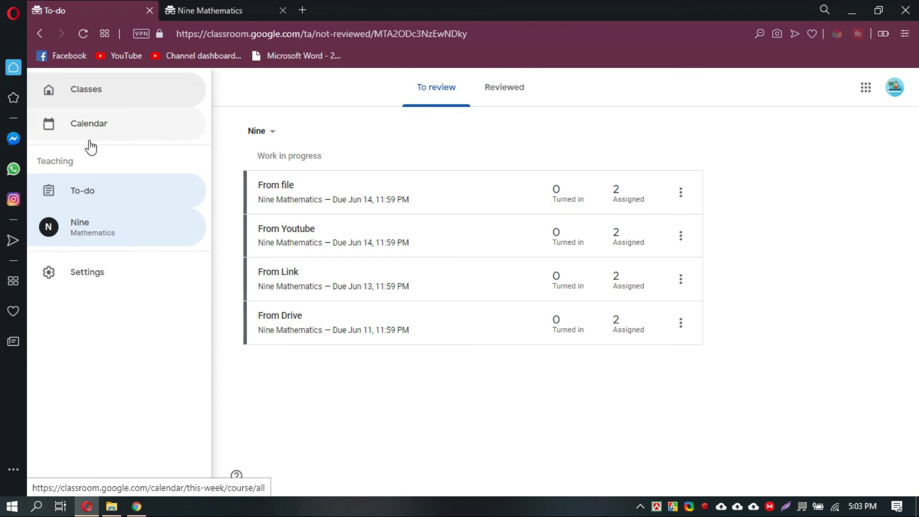
click(94, 191)
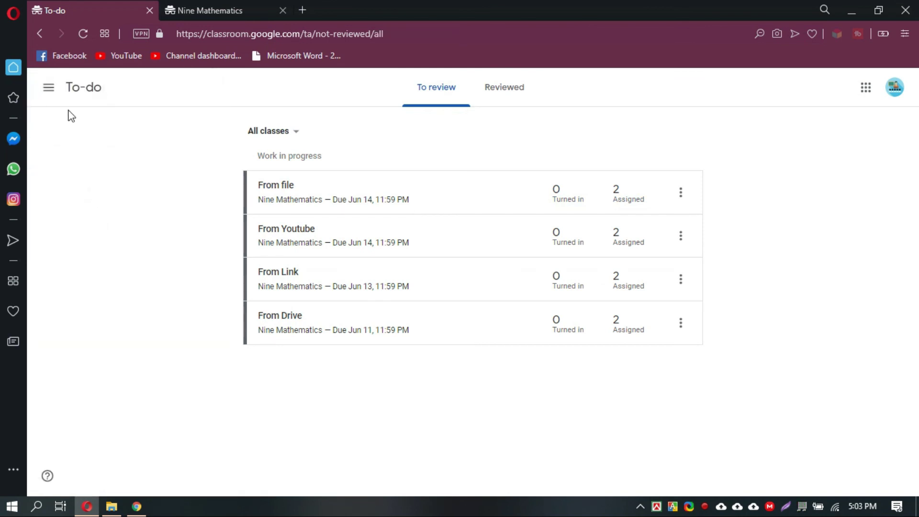
click(48, 91)
click(93, 107)
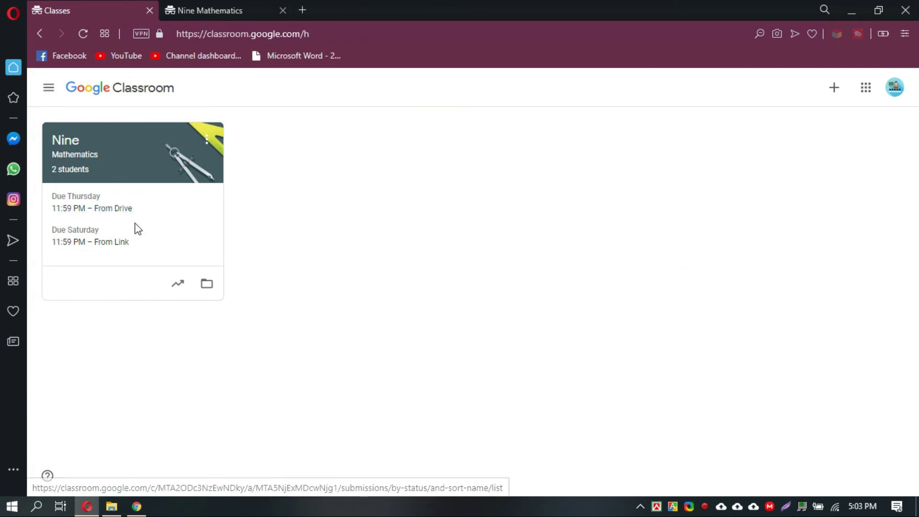
Step: Open the Nine Mathematics class's classwork and bring up the choices for creating a new item
click(133, 184)
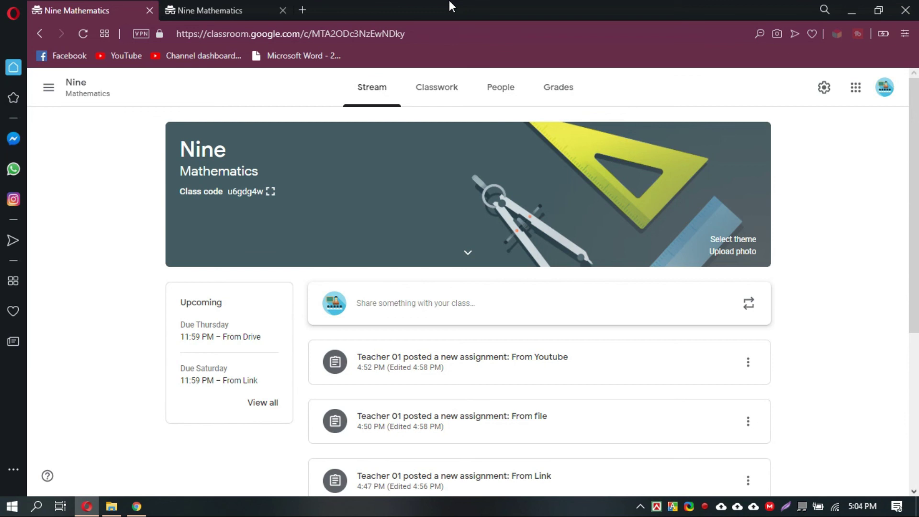
click(434, 93)
click(306, 134)
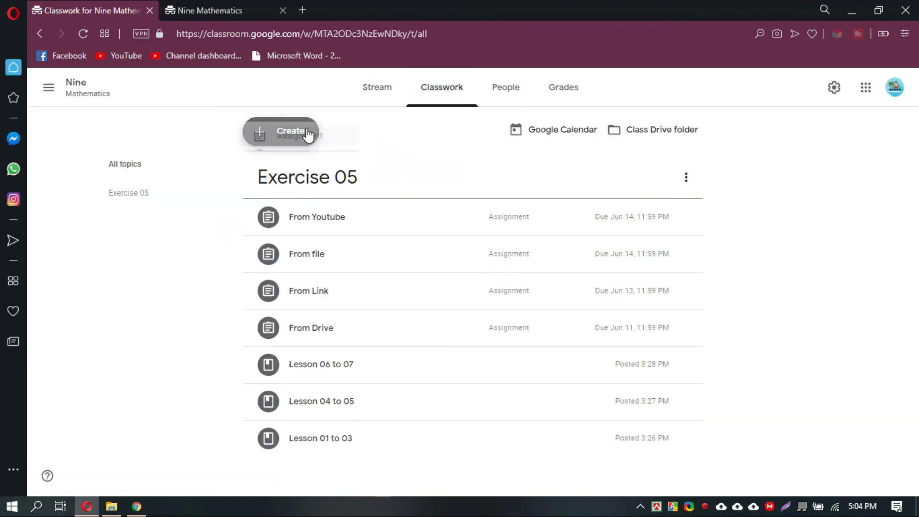